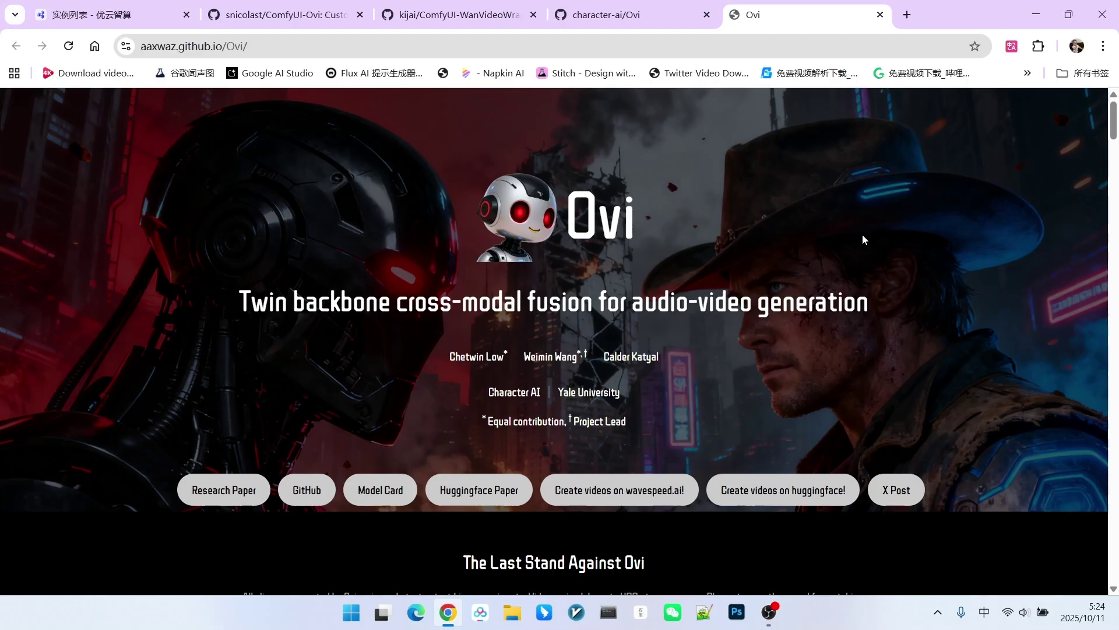
# Browse the Ovi page's Human-centric TI2AV demos, exiting a full-screen clip with Esc
pyautogui.scroll(-5, 863, 235)
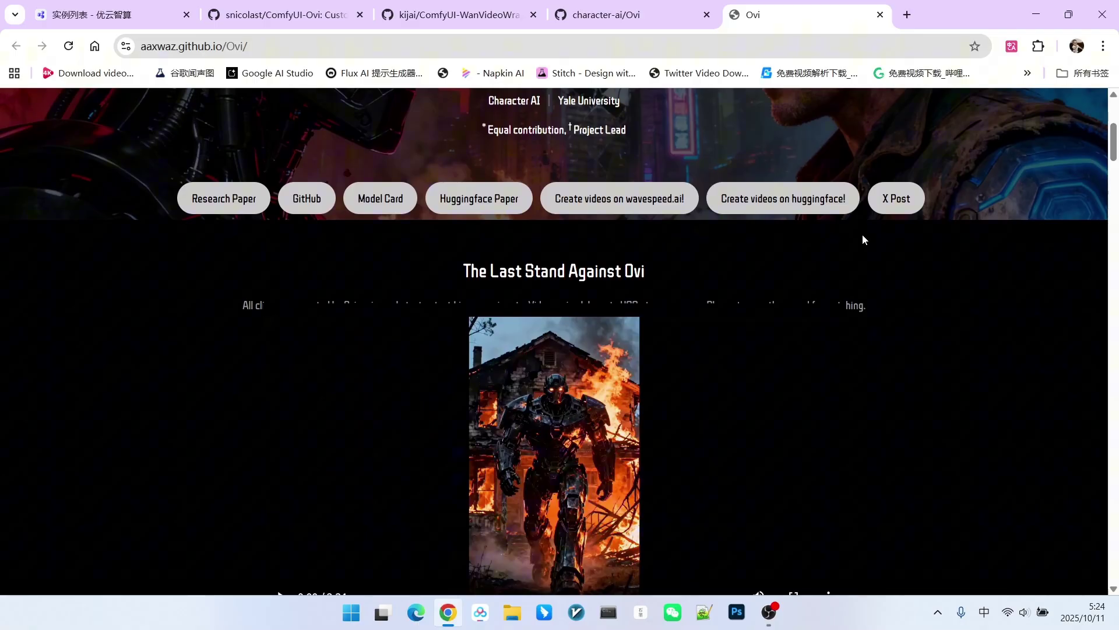
pyautogui.scroll(4, 862, 234)
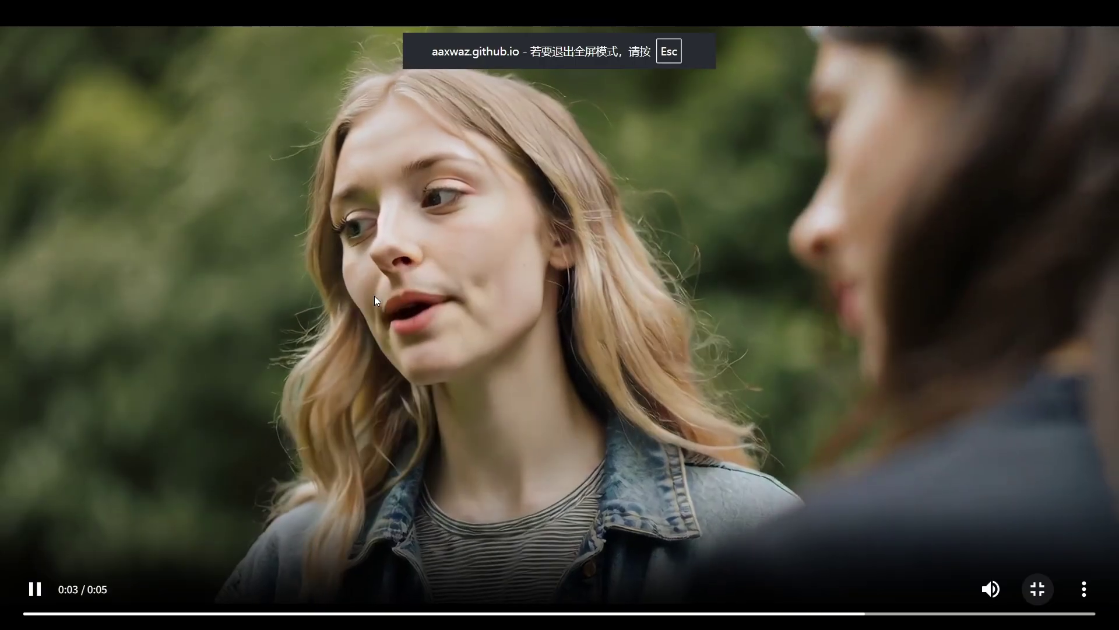
pyautogui.press('Escape')
pyautogui.scroll(-1, 657, 186)
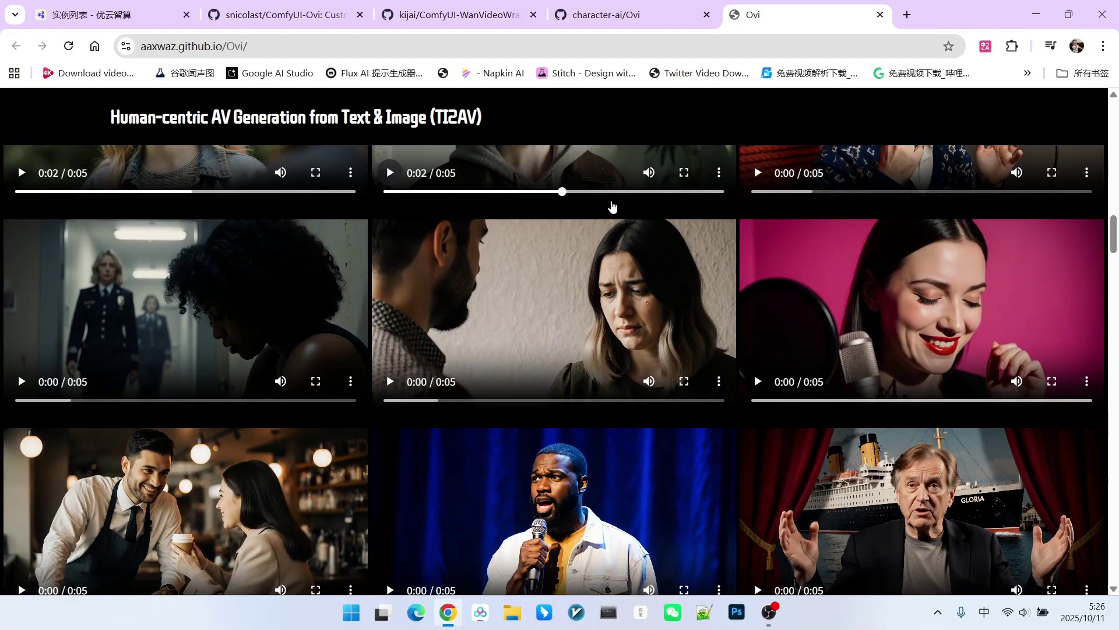
pyautogui.moveTo(36, 403)
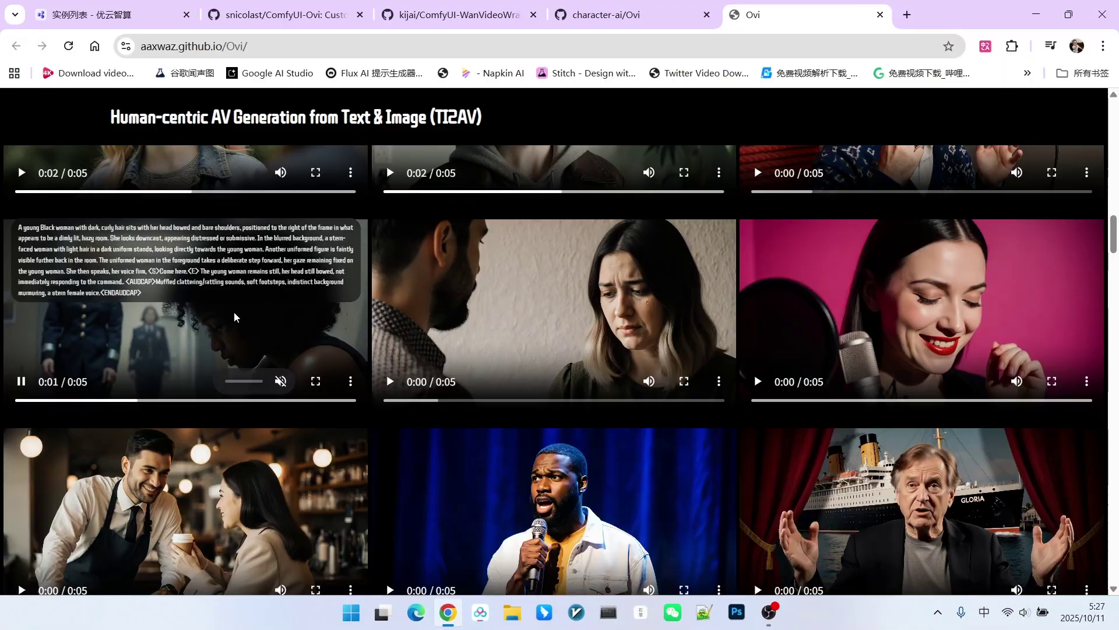
# Return the TI2AV clip to its tile and play the café clip full screen
pyautogui.doubleClick(233, 312)
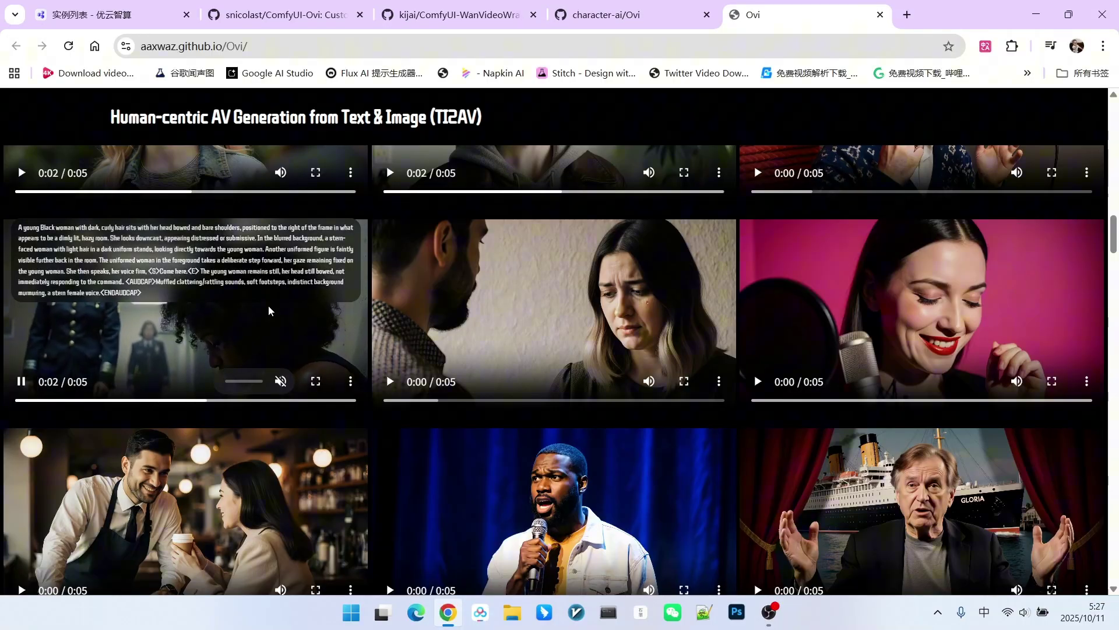
pyautogui.scroll(-3, 268, 306)
pyautogui.doubleClick(269, 306)
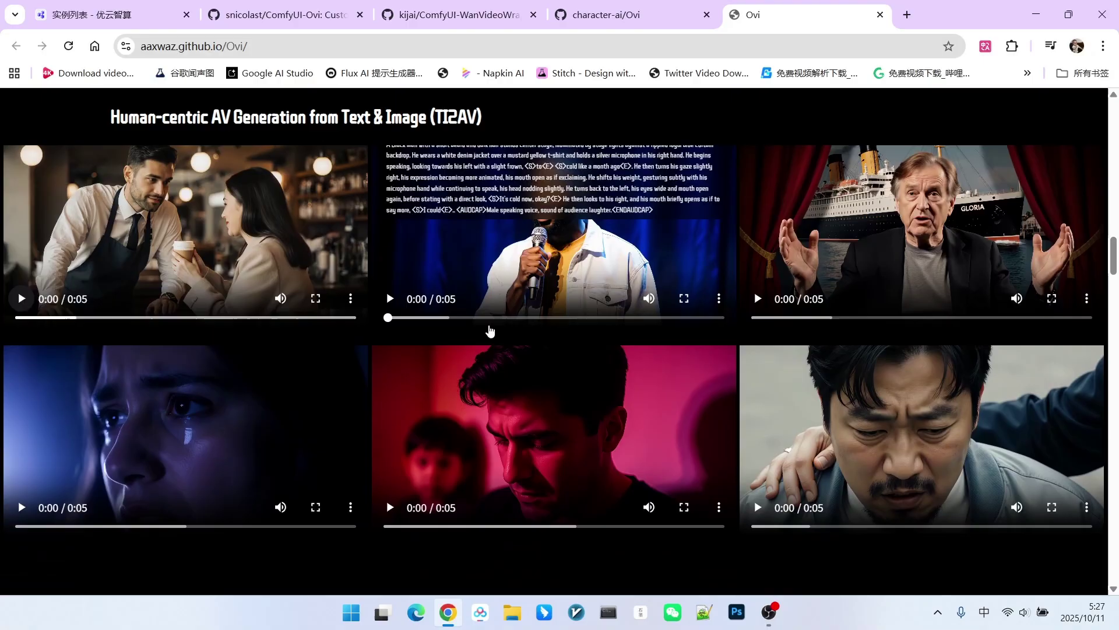
pyautogui.scroll(1, 537, 335)
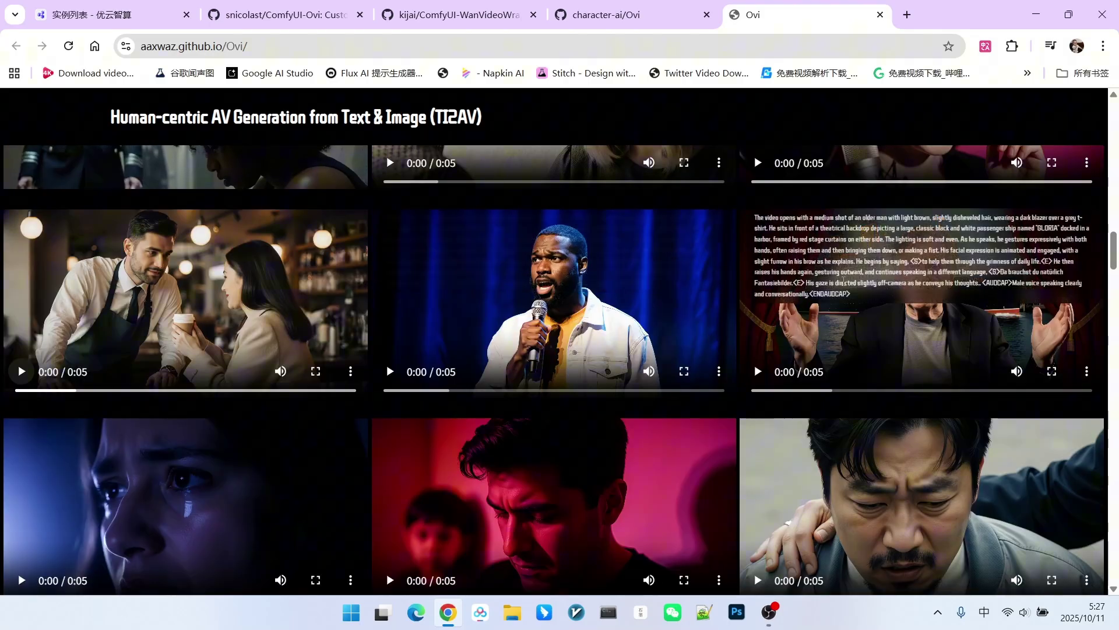
# Watch the guitar demo, exit full screen, and scroll back up to the T2AV examples
pyautogui.moveTo(987, 452)
pyautogui.moveTo(998, 396)
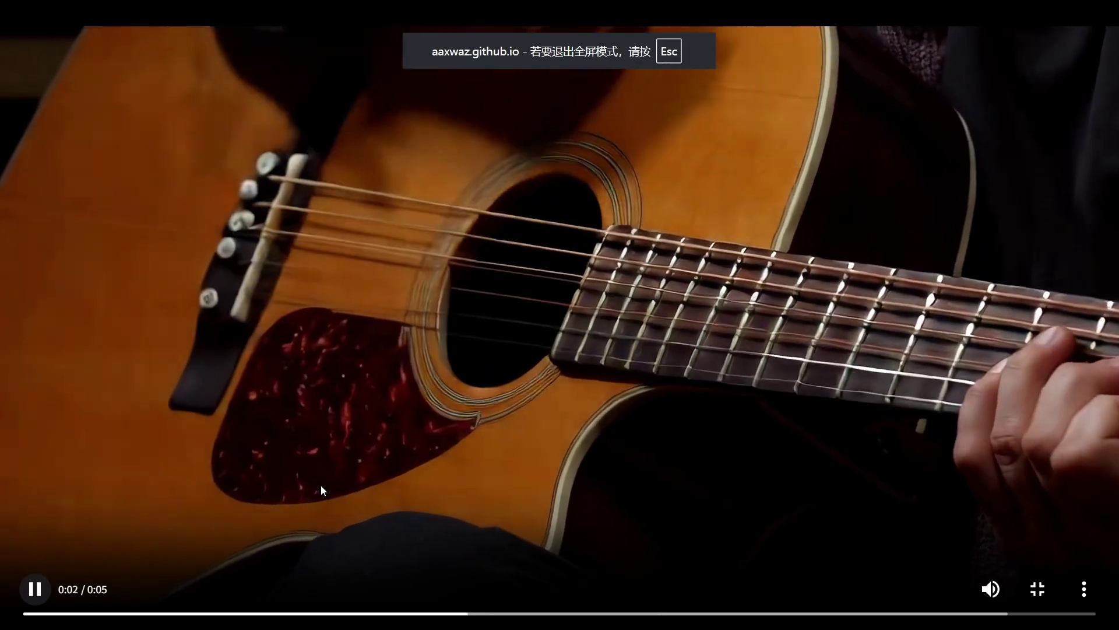
pyautogui.press('Escape')
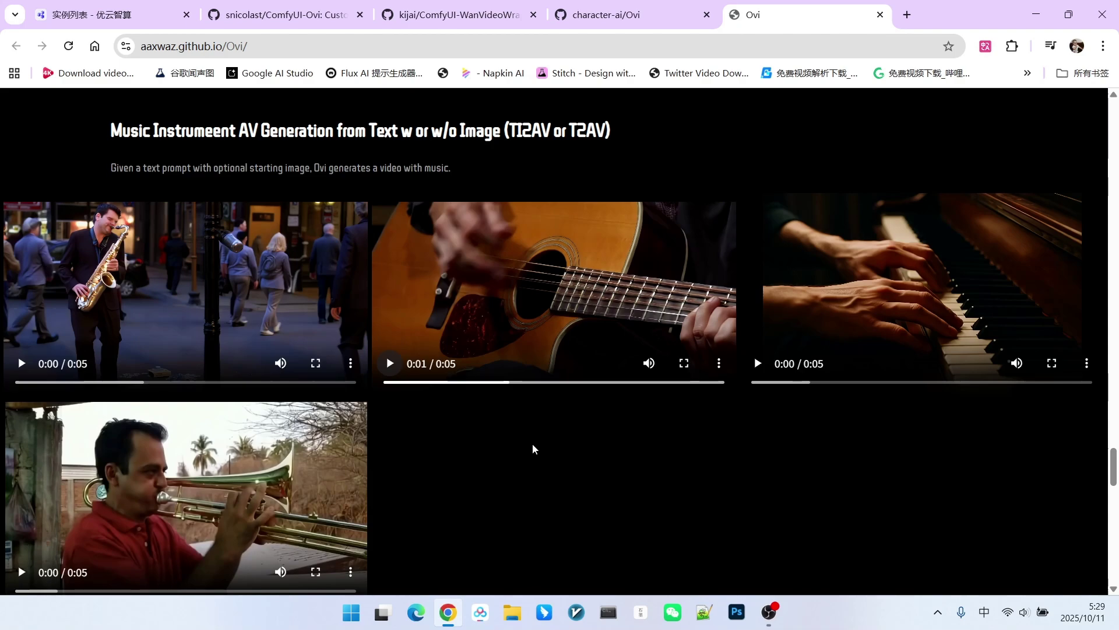
pyautogui.scroll(15, 532, 441)
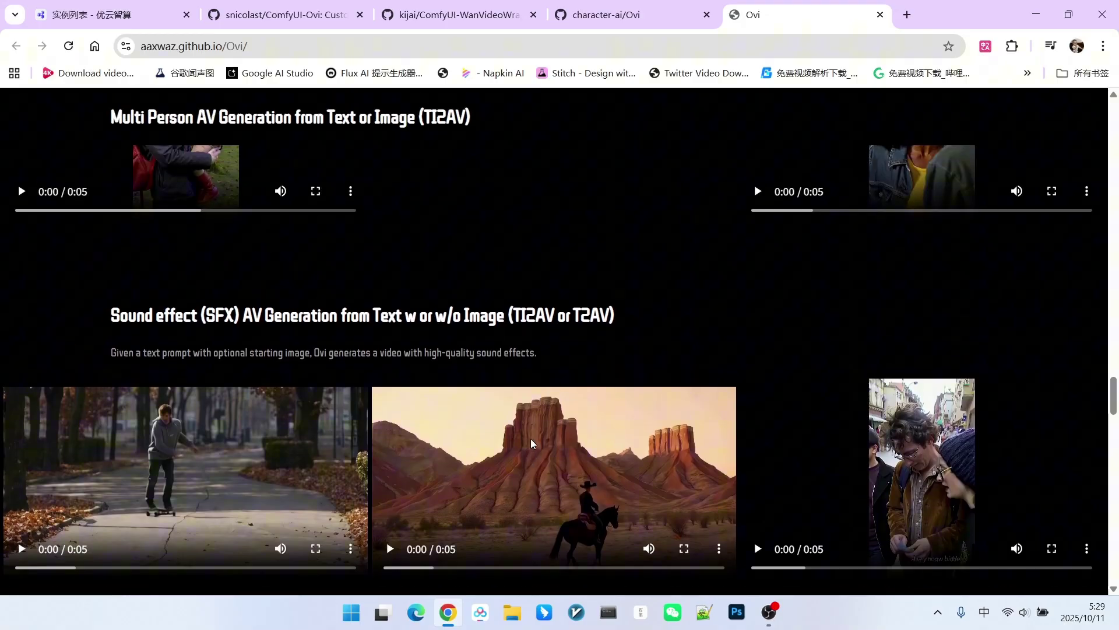
pyautogui.scroll(4, 531, 439)
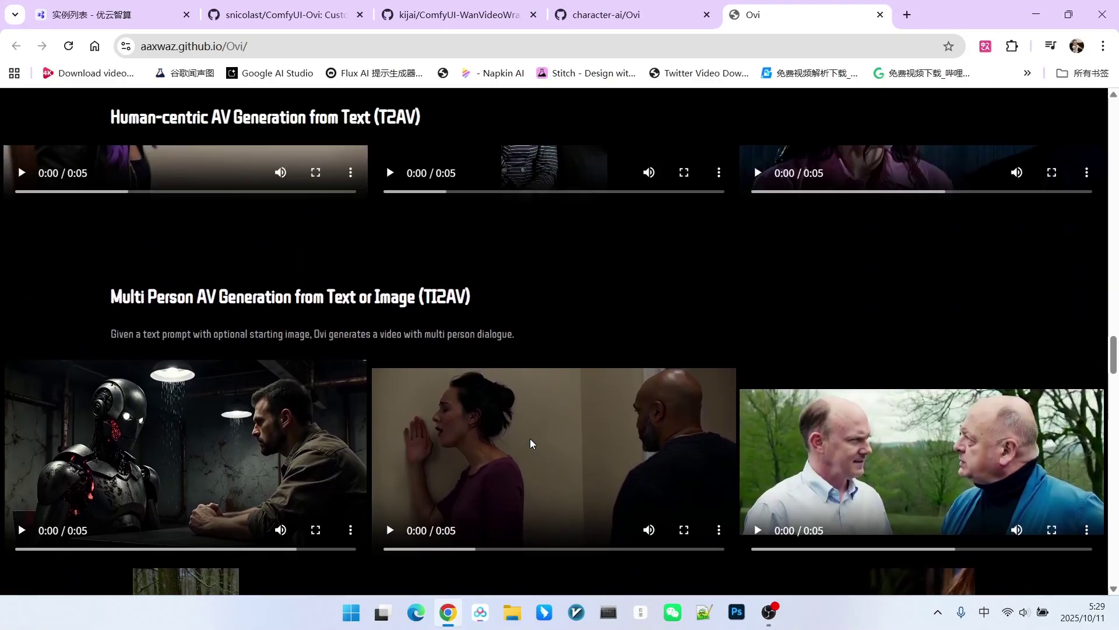
pyautogui.scroll(6, 530, 439)
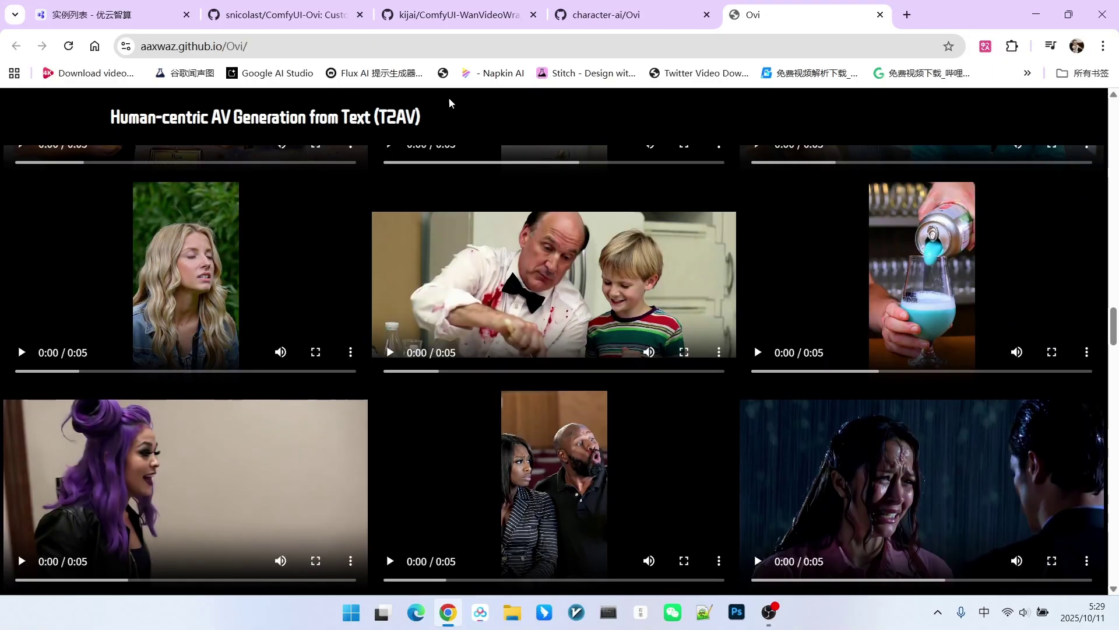
# Review the Ovi README's Key Features, then move to the ComfyUI-WanVideoWrapper repository
pyautogui.click(596, 23)
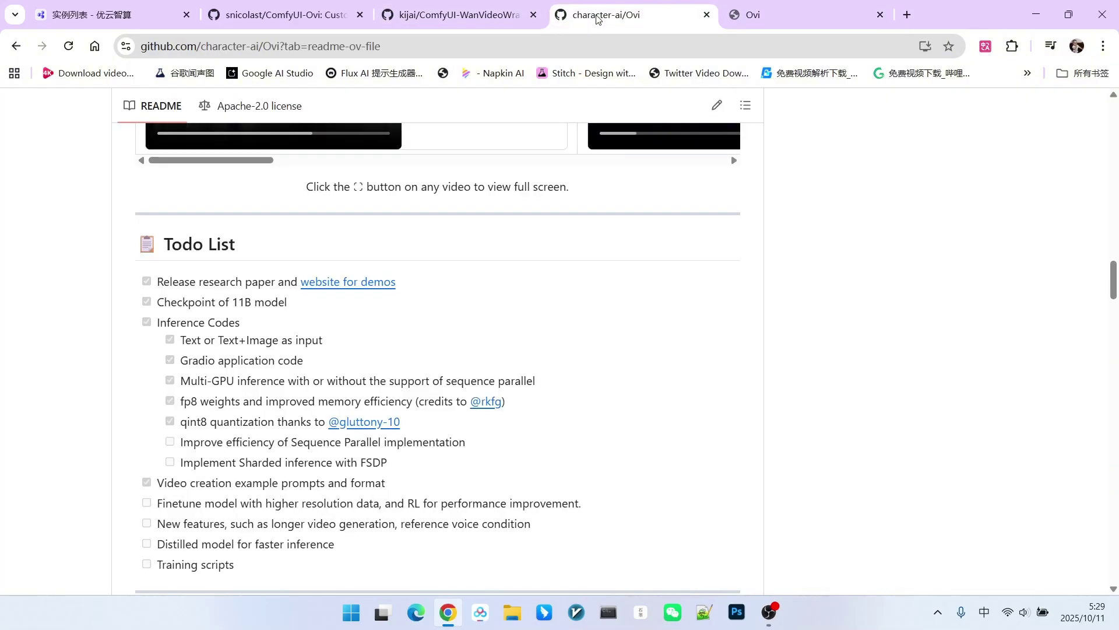
pyautogui.scroll(10, 583, 233)
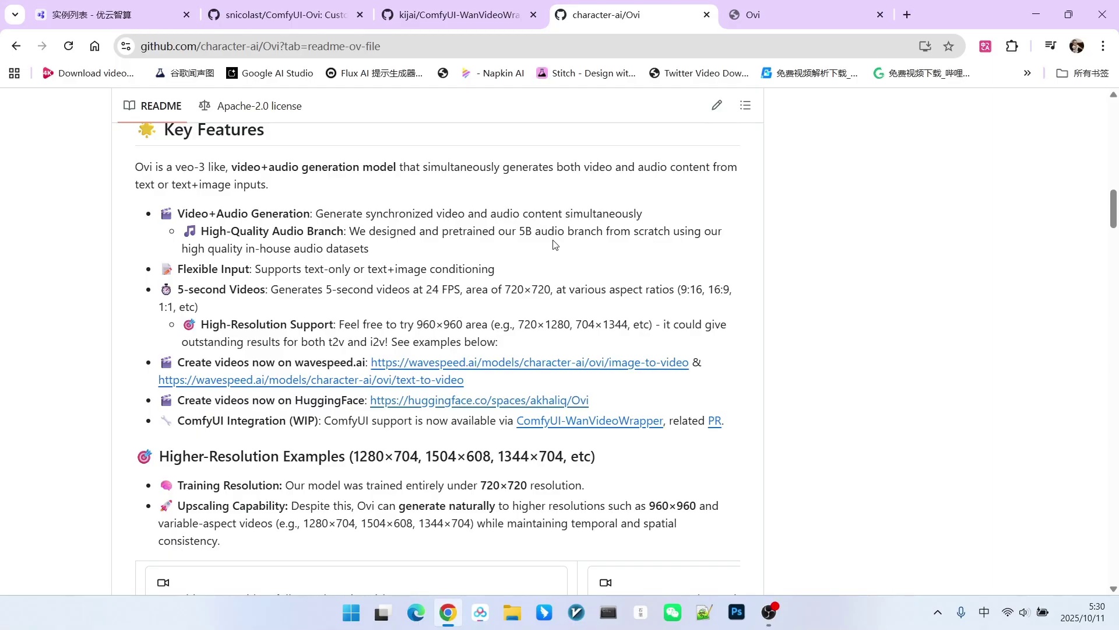
pyautogui.scroll(-1, 554, 244)
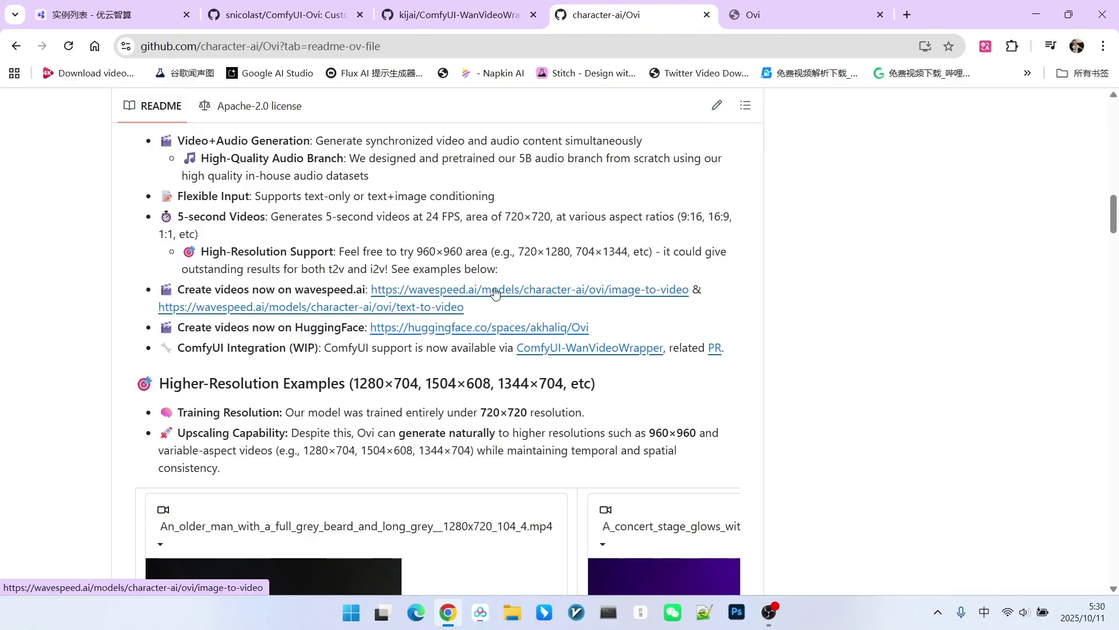
pyautogui.scroll(-1, 526, 242)
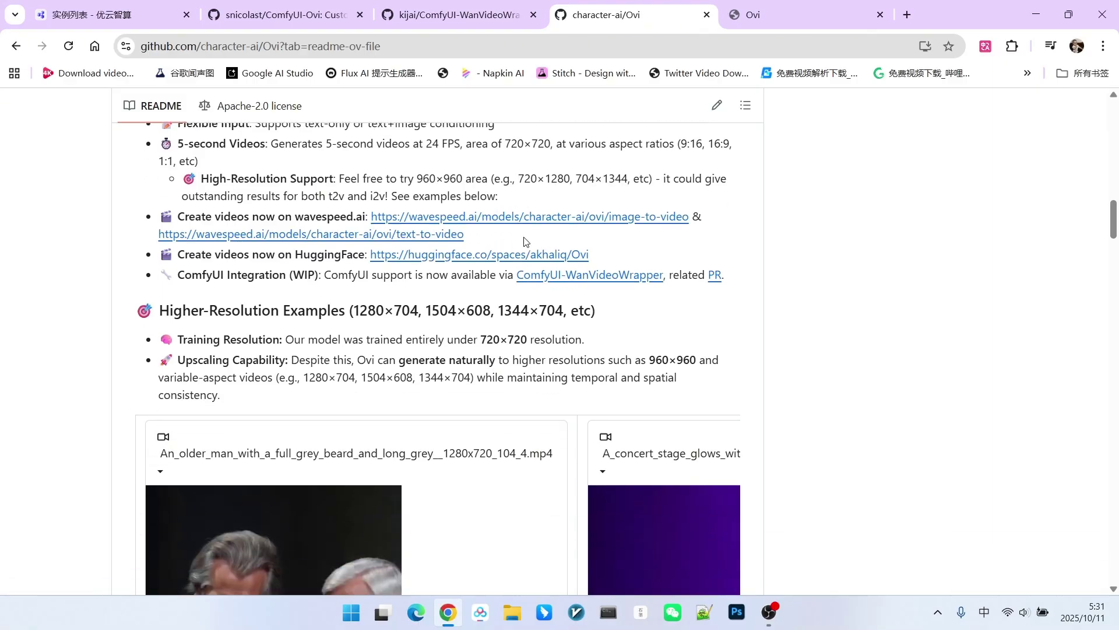
pyautogui.scroll(2, 492, 336)
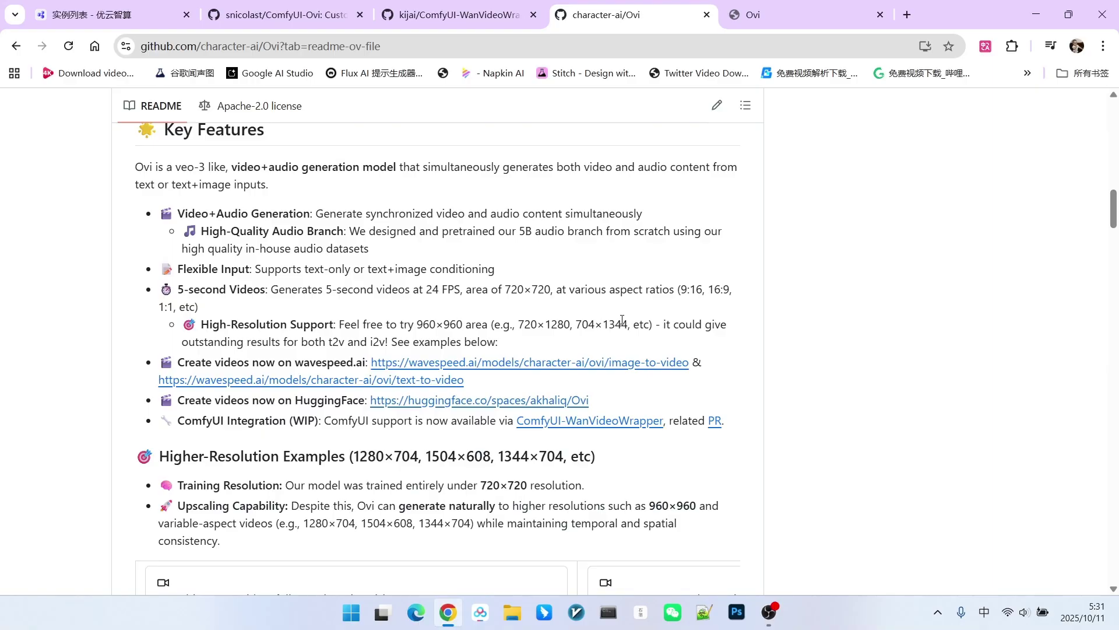
pyautogui.click(460, 14)
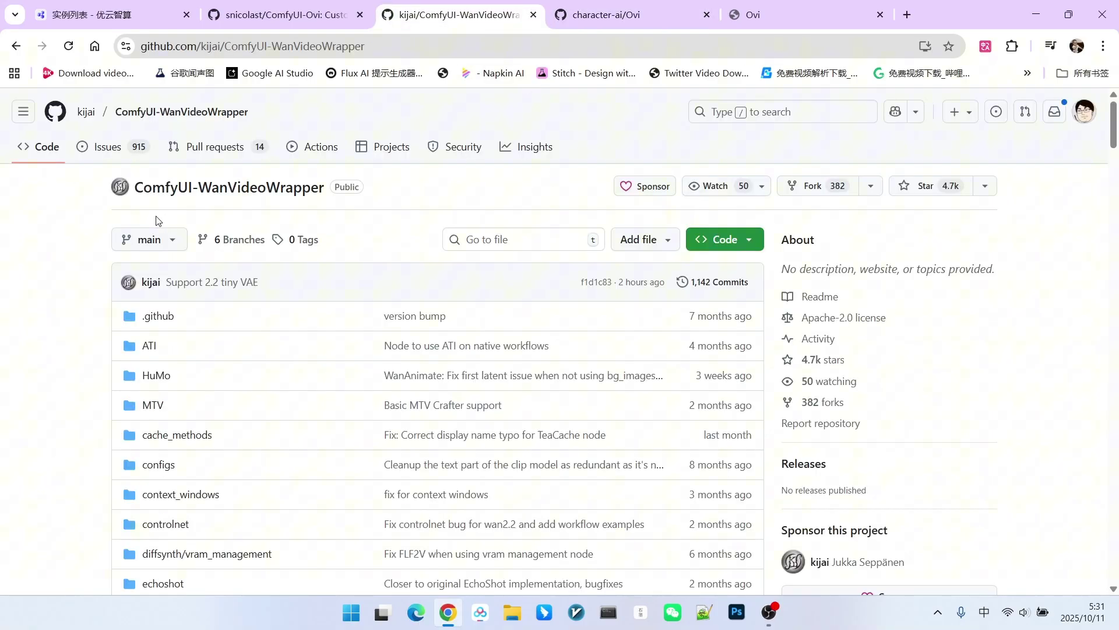
# Inspect the WanVideoWrapper branch list, staying on main, then go to the ComfyUI-Ovi repository
pyautogui.click(166, 240)
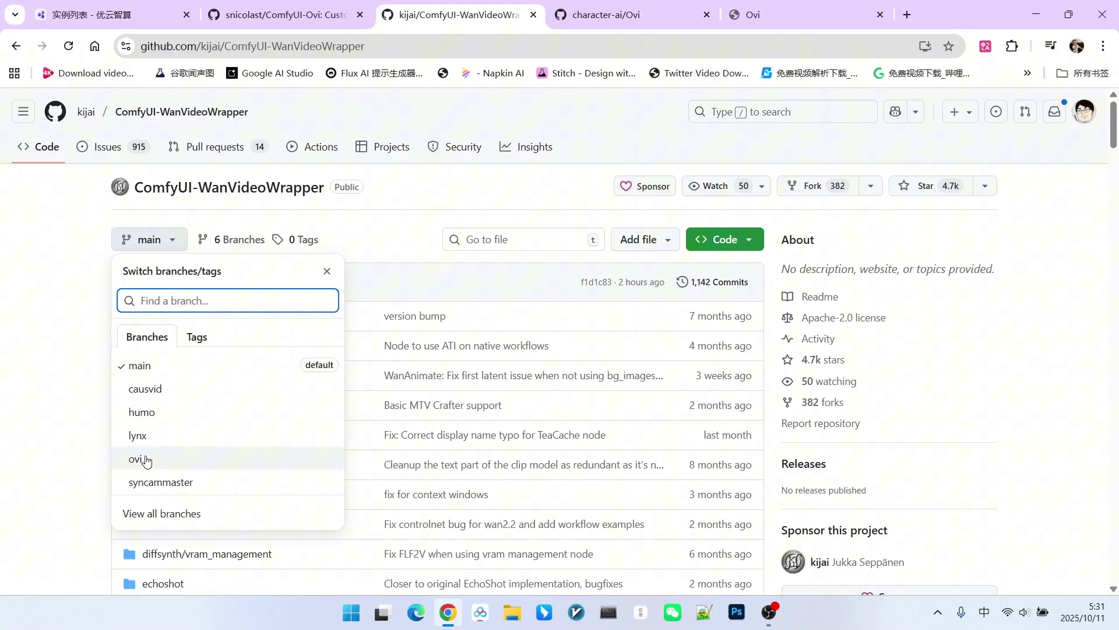
pyautogui.click(82, 367)
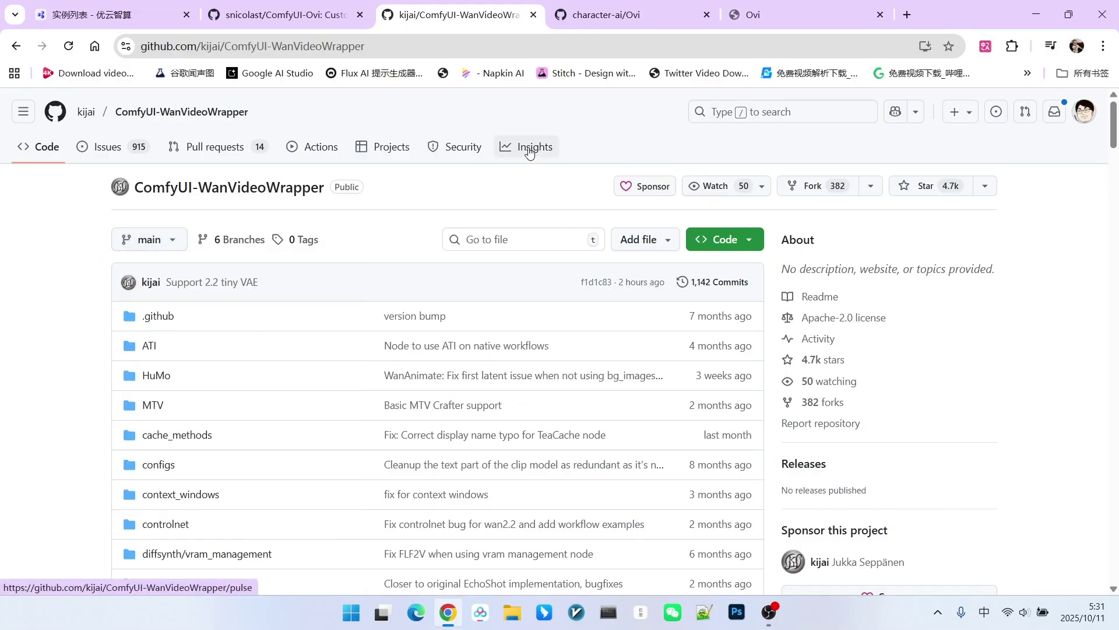
pyautogui.scroll(-1, 529, 150)
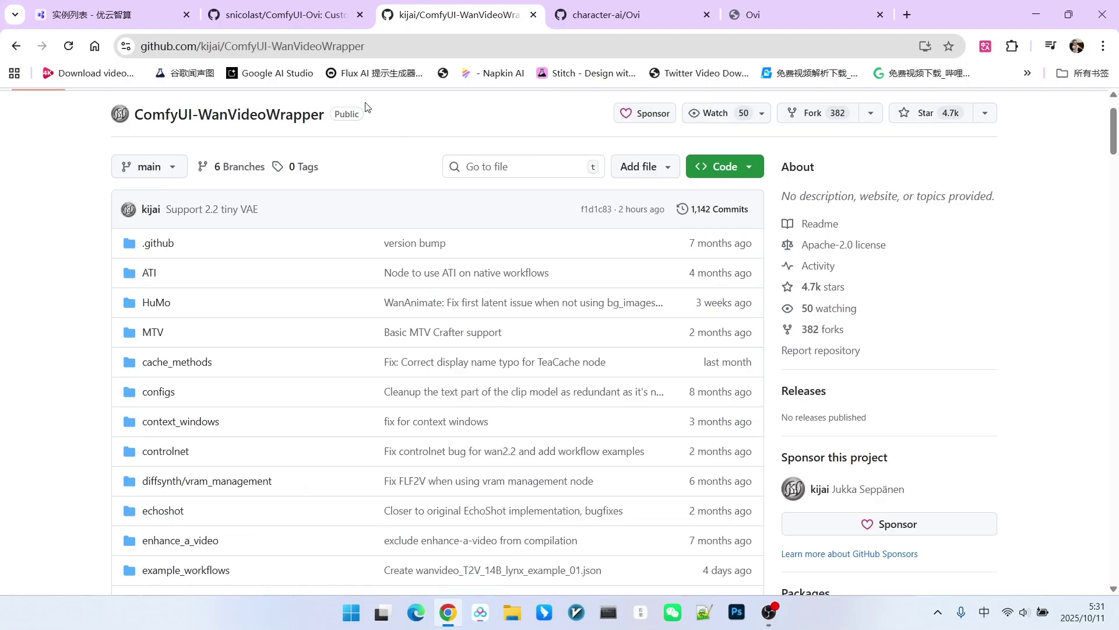
pyautogui.click(306, 23)
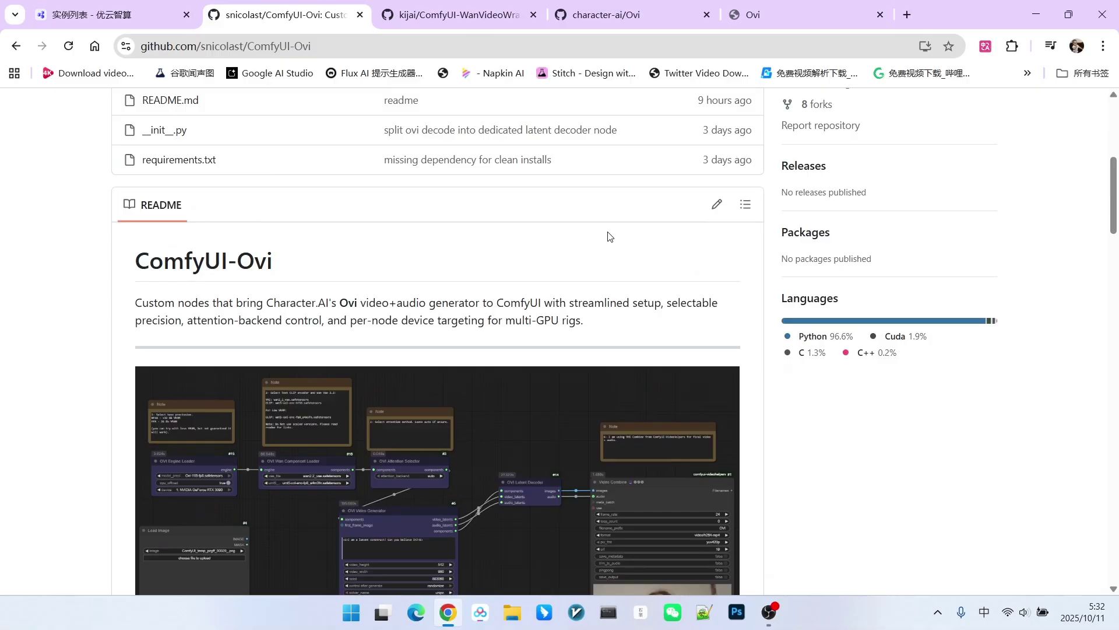
# Scroll the ComfyUI-Ovi README to Requirements, briefly highlighting part of that heading
pyautogui.scroll(-15, 607, 232)
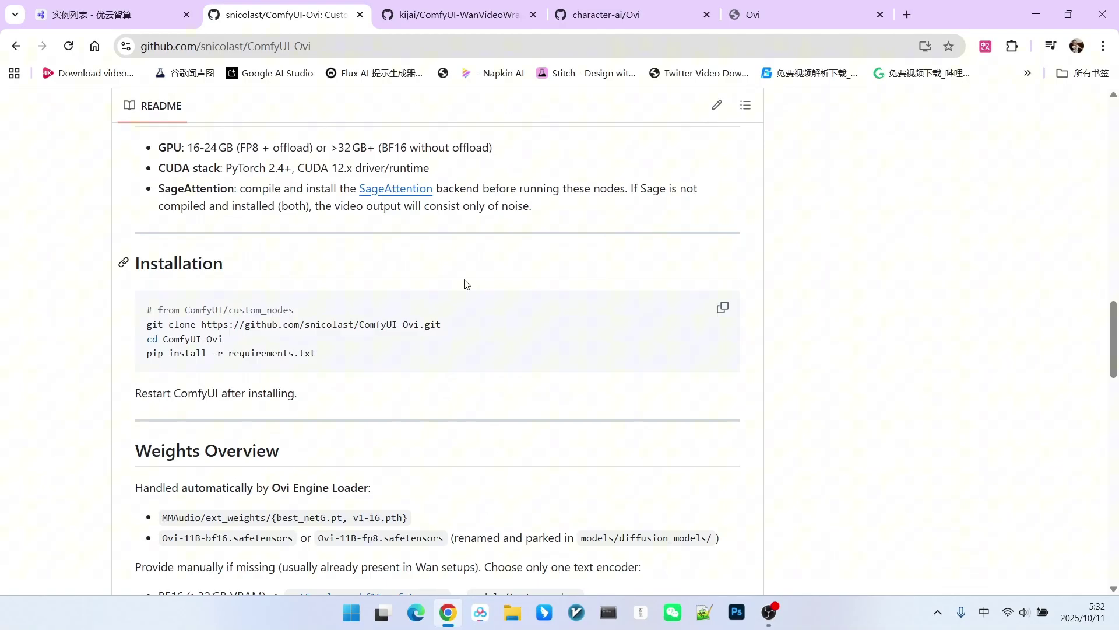
pyautogui.scroll(1, 484, 280)
pyautogui.moveTo(198, 194); pyautogui.dragTo(245, 184)
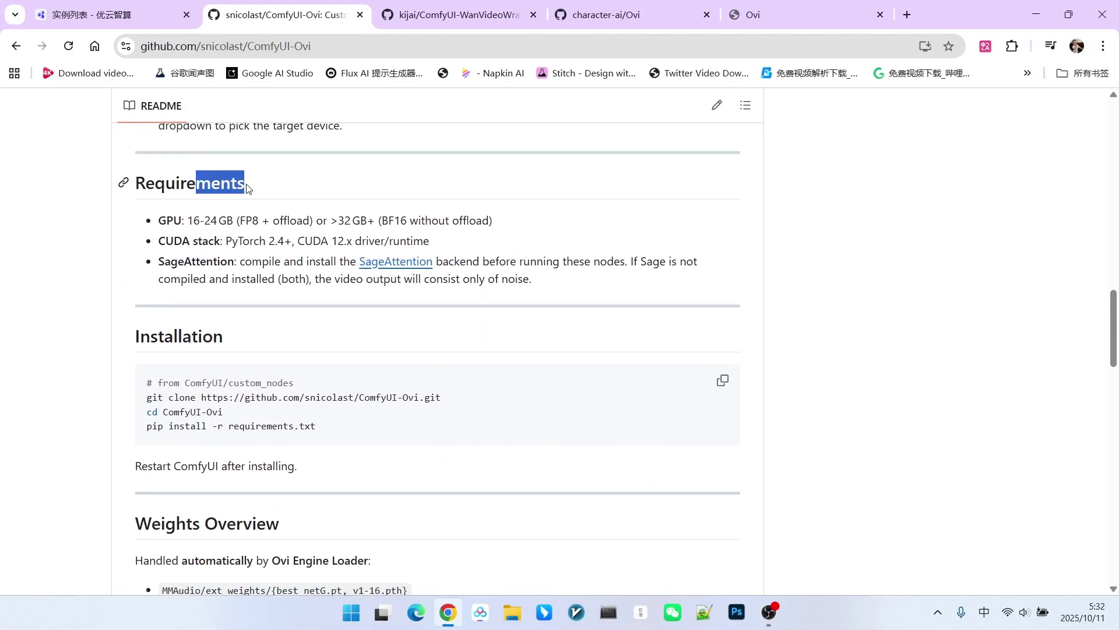
pyautogui.click(373, 196)
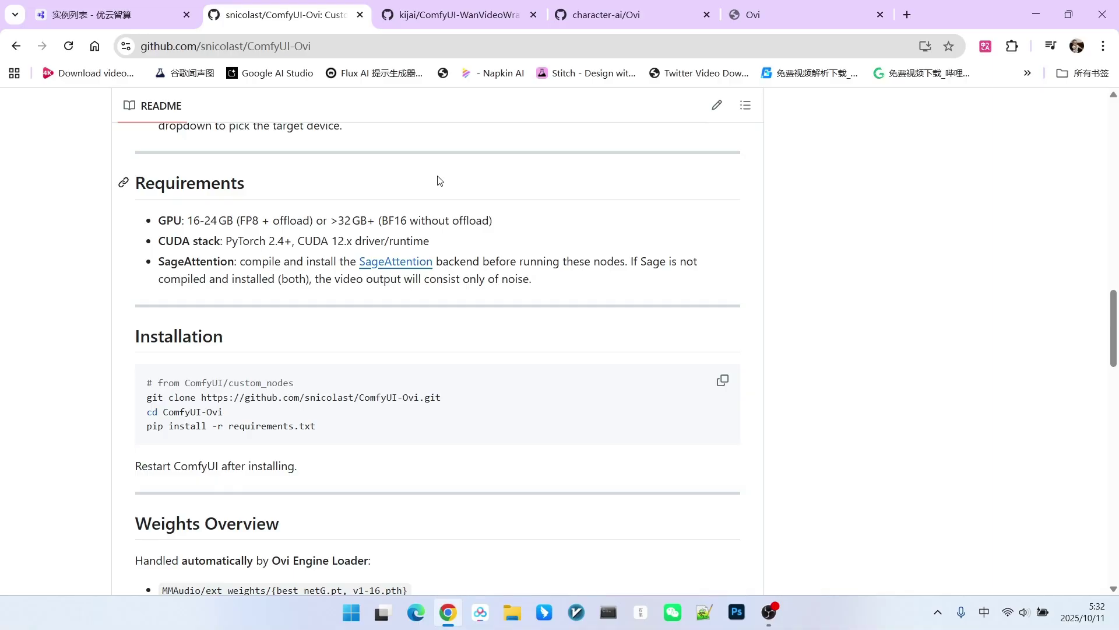
pyautogui.scroll(1, 440, 180)
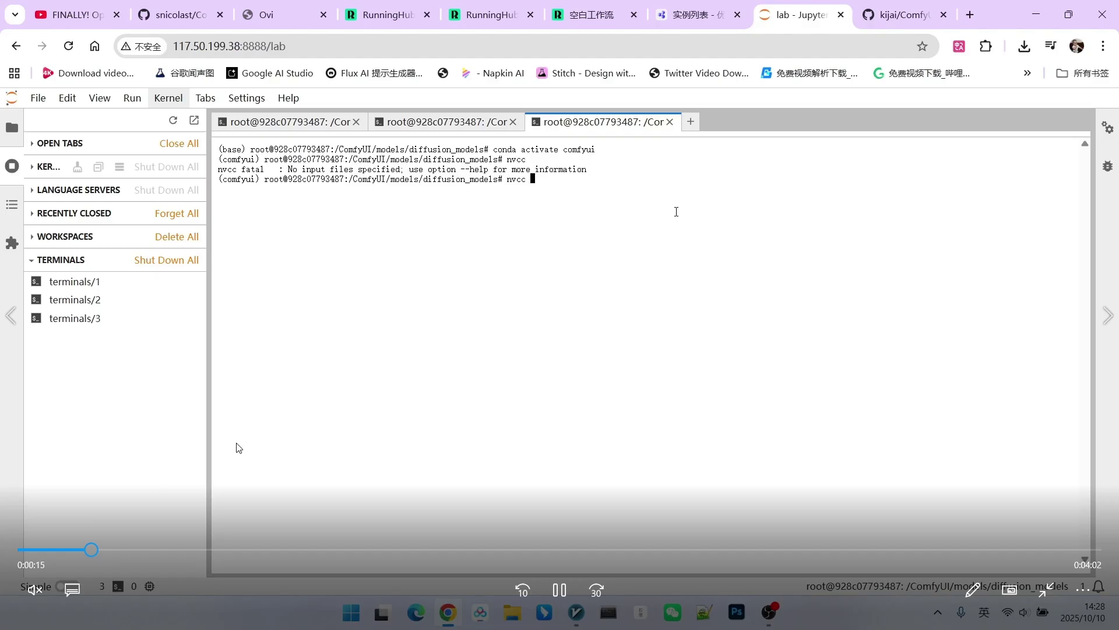
# Run nvcc -V to print the CUDA compiler version
pyautogui.write('-V')
pyautogui.press('Return')
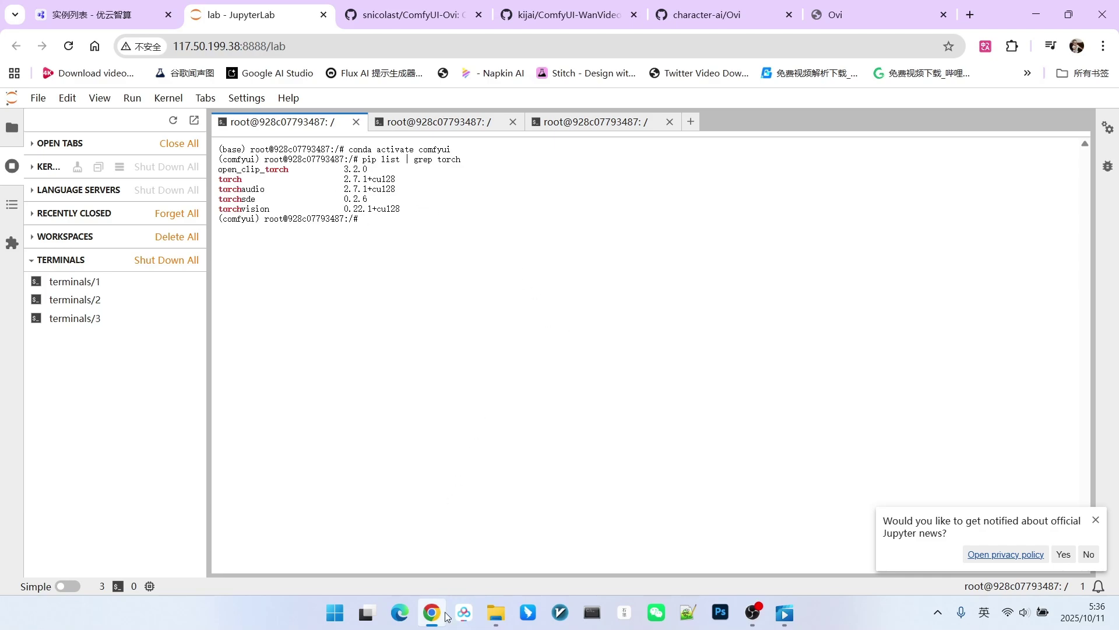
# Select the git clone, cd and pip install requirements commands in the ComfyUI-Ovi README
pyautogui.hotkey('ctrl', 'Tab')
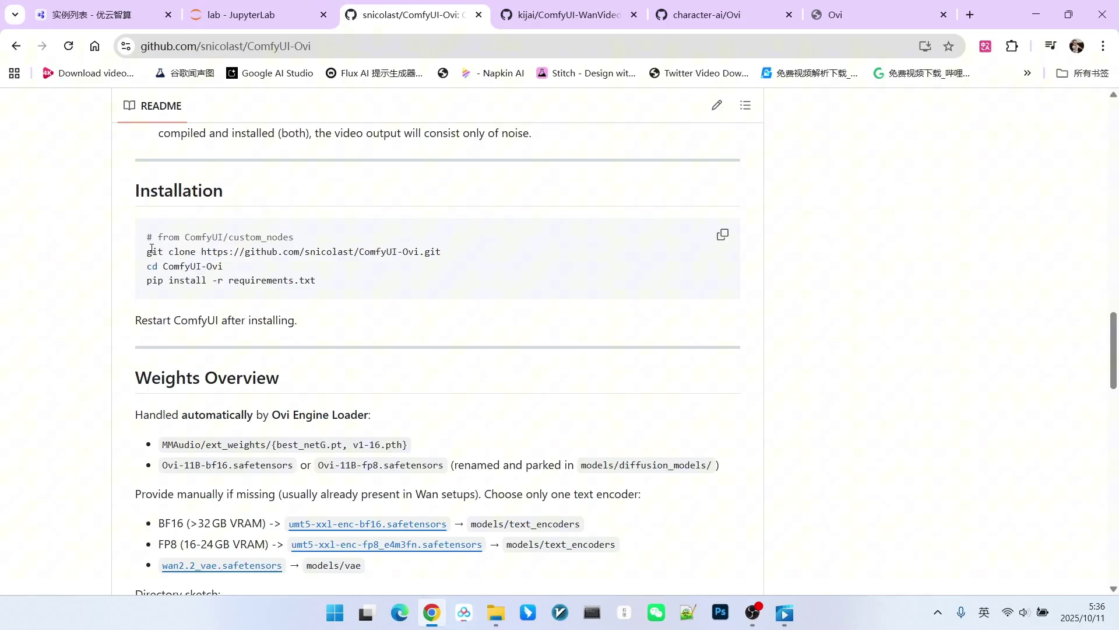
pyautogui.moveTo(147, 252); pyautogui.dragTo(436, 252)
pyautogui.moveTo(184, 268); pyautogui.dragTo(243, 274)
pyautogui.moveTo(169, 282); pyautogui.dragTo(288, 282)
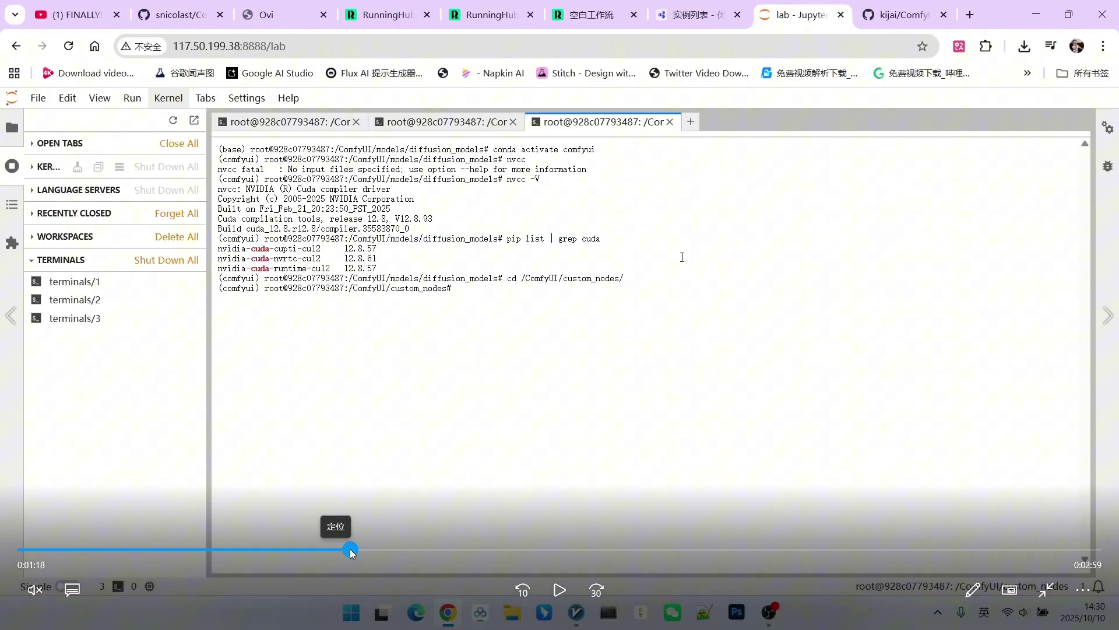
# Skip through the recorded install video to the clone output and finished requirements install
pyautogui.click(350, 548)
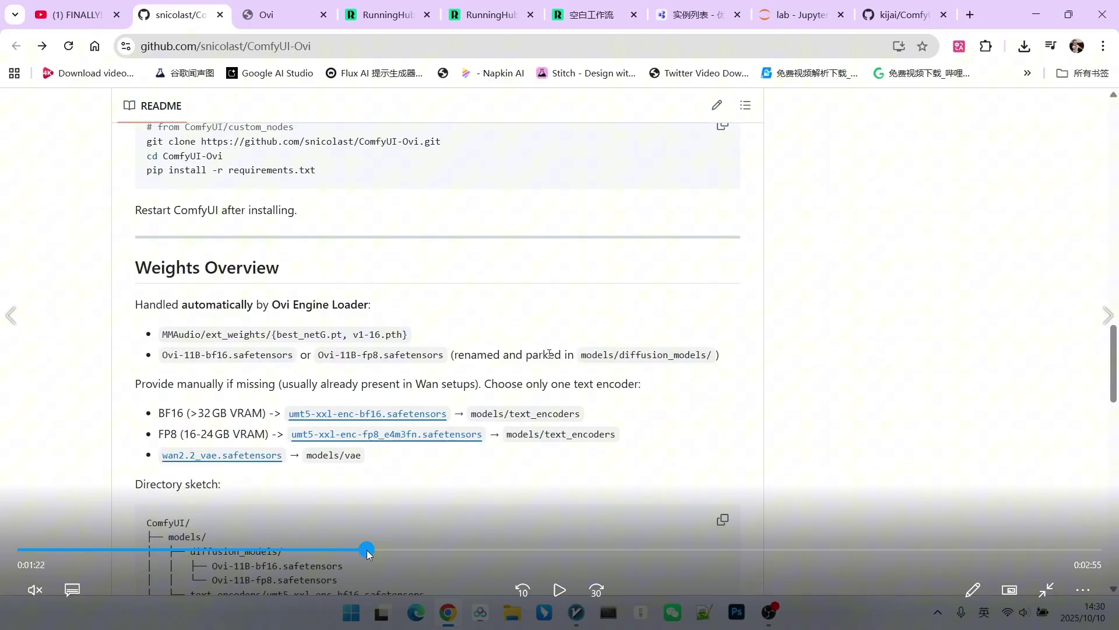
pyautogui.press('Right')
pyautogui.press('Right')
pyautogui.press('space')
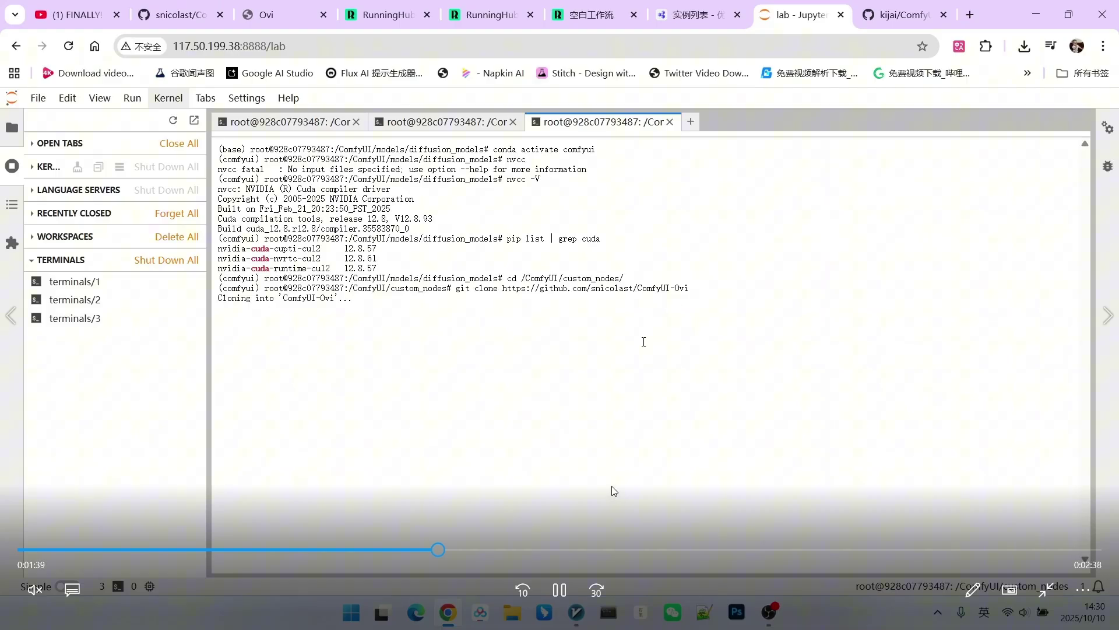
pyautogui.press('Right')
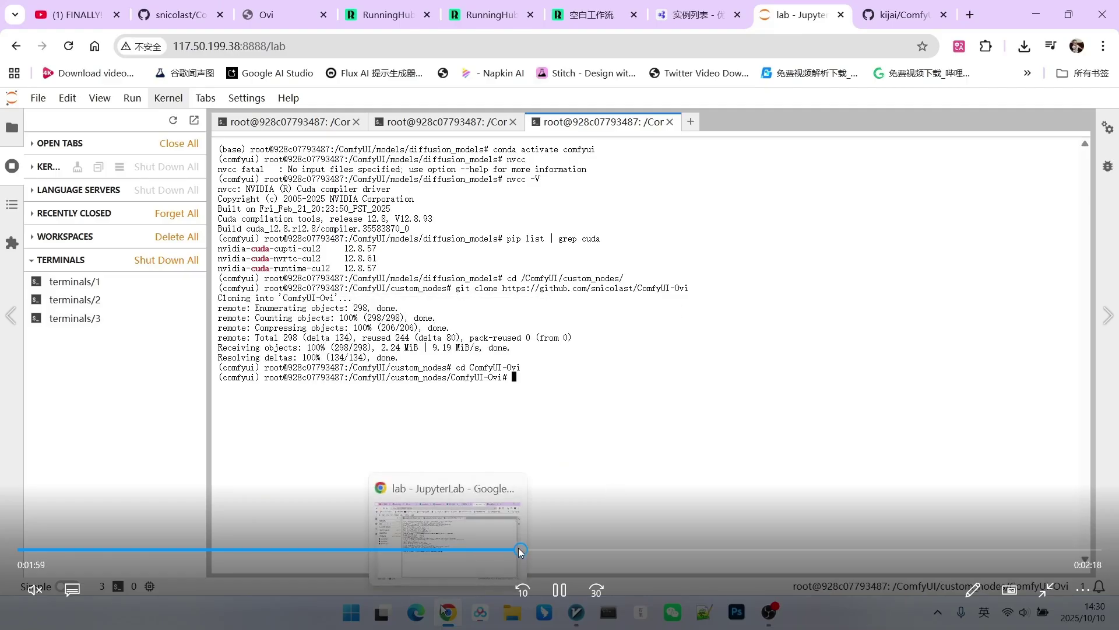
pyautogui.click(540, 549)
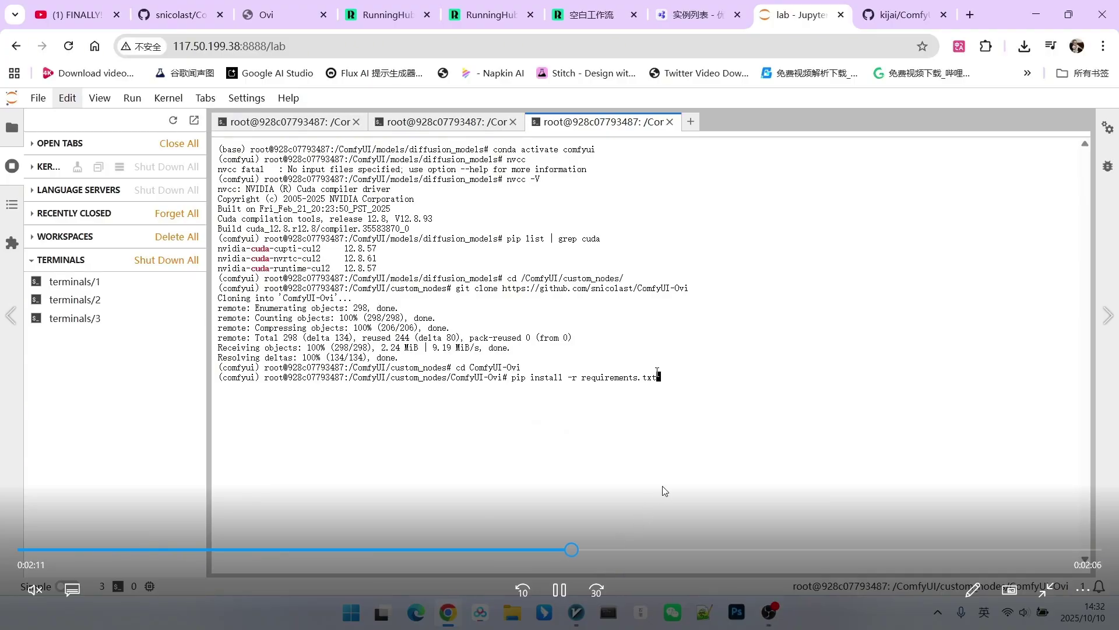
pyautogui.press('Right')
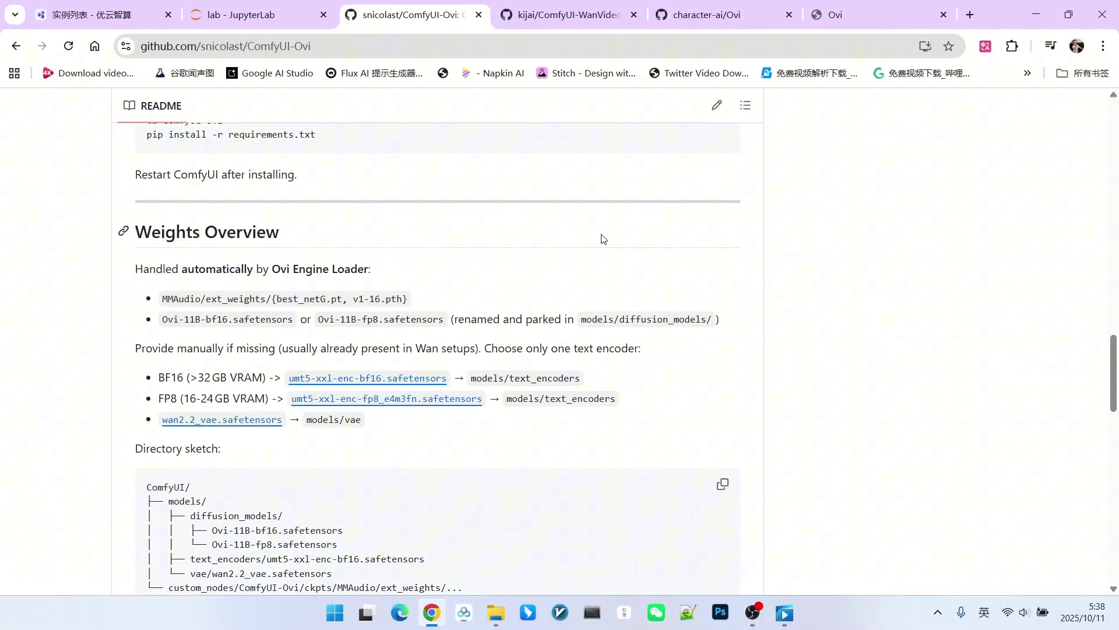
# Read through the README's Weights Overview and Available Nodes, then open the workflow_example folder
pyautogui.scroll(-1, 603, 238)
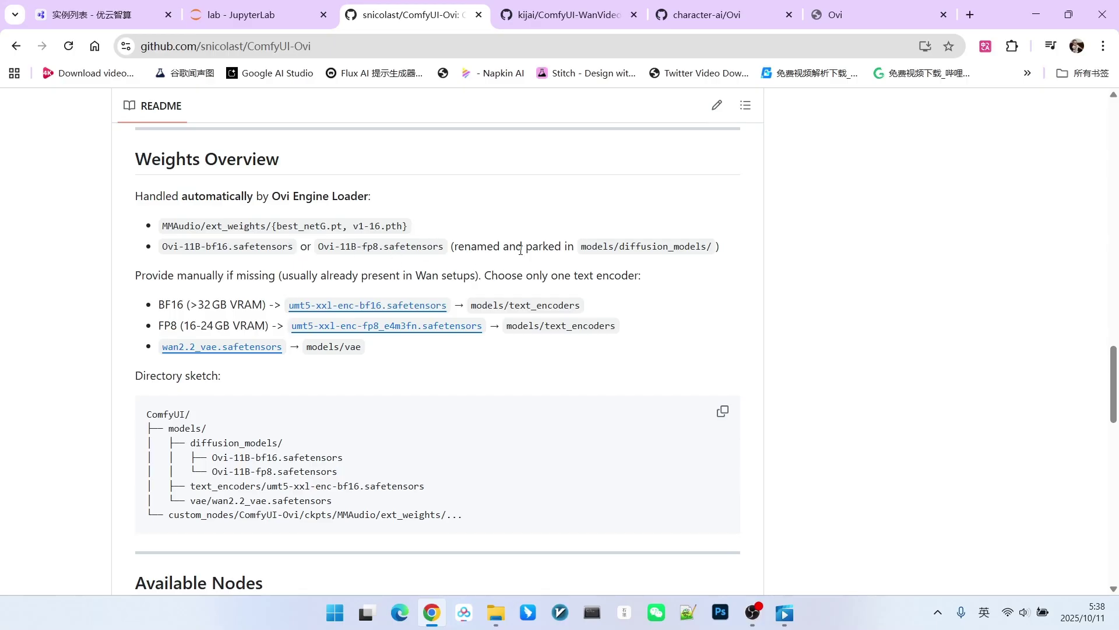
pyautogui.scroll(-1, 521, 249)
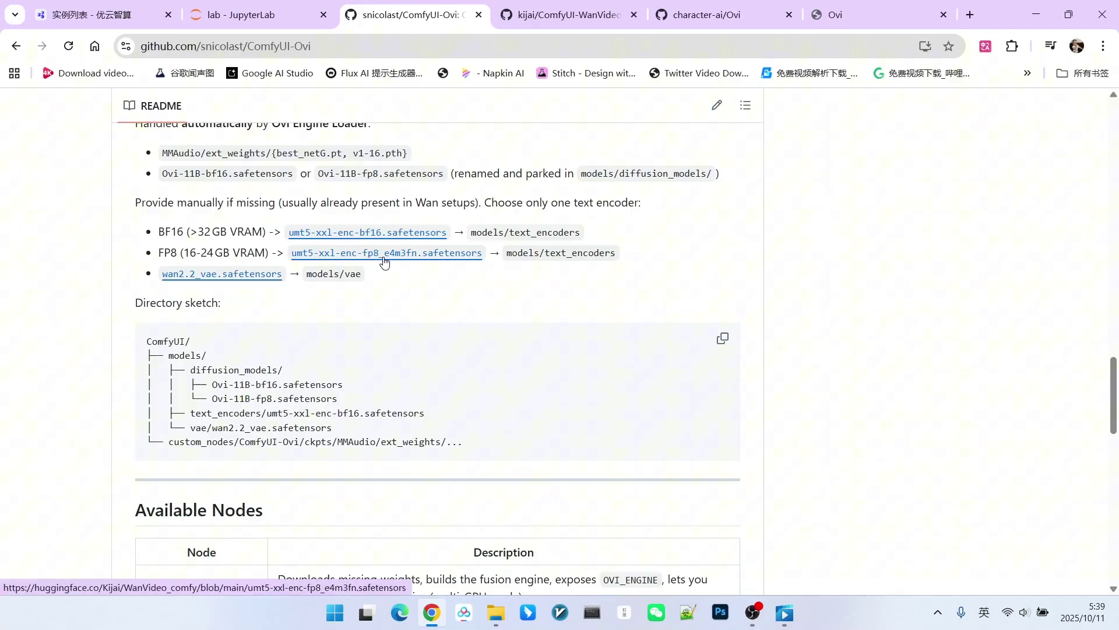
pyautogui.scroll(-2, 384, 262)
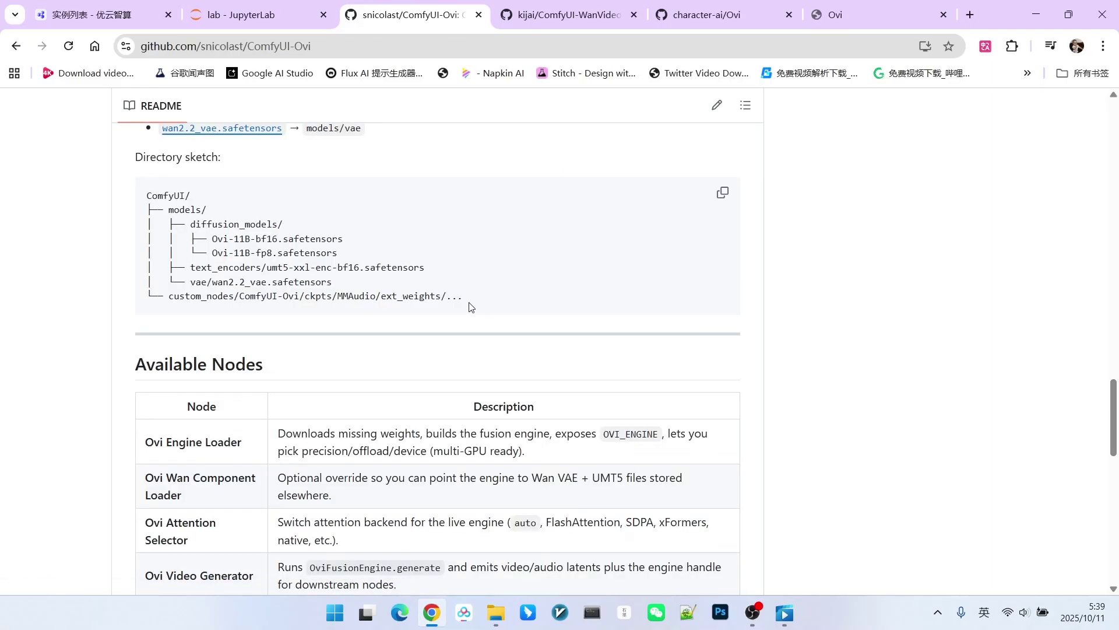
pyautogui.moveTo(458, 300); pyautogui.dragTo(147, 195)
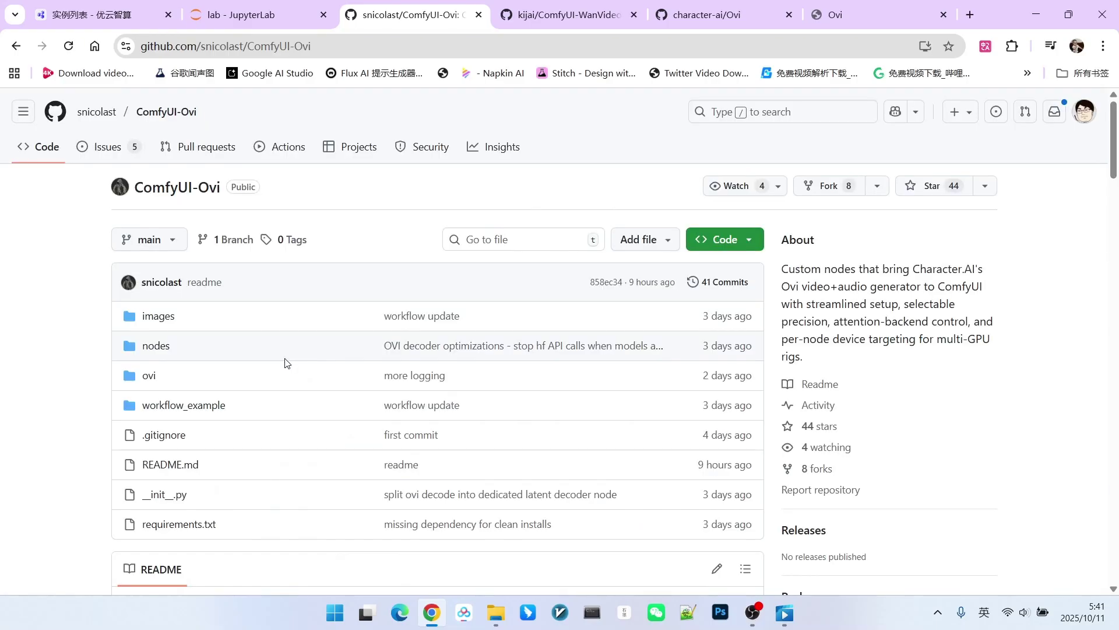
pyautogui.scroll(-1, 285, 363)
pyautogui.click(193, 337)
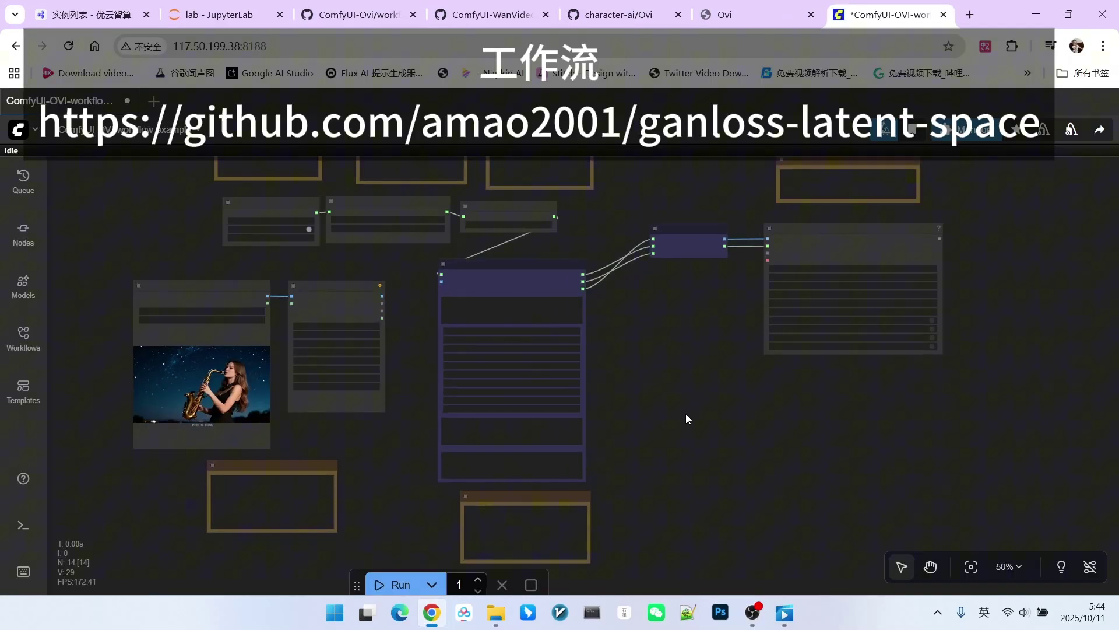
# Zoom into the OVI workflow and nudge the Video Generator and Engine Loader nodes upward
pyautogui.scroll(4, 686, 414)
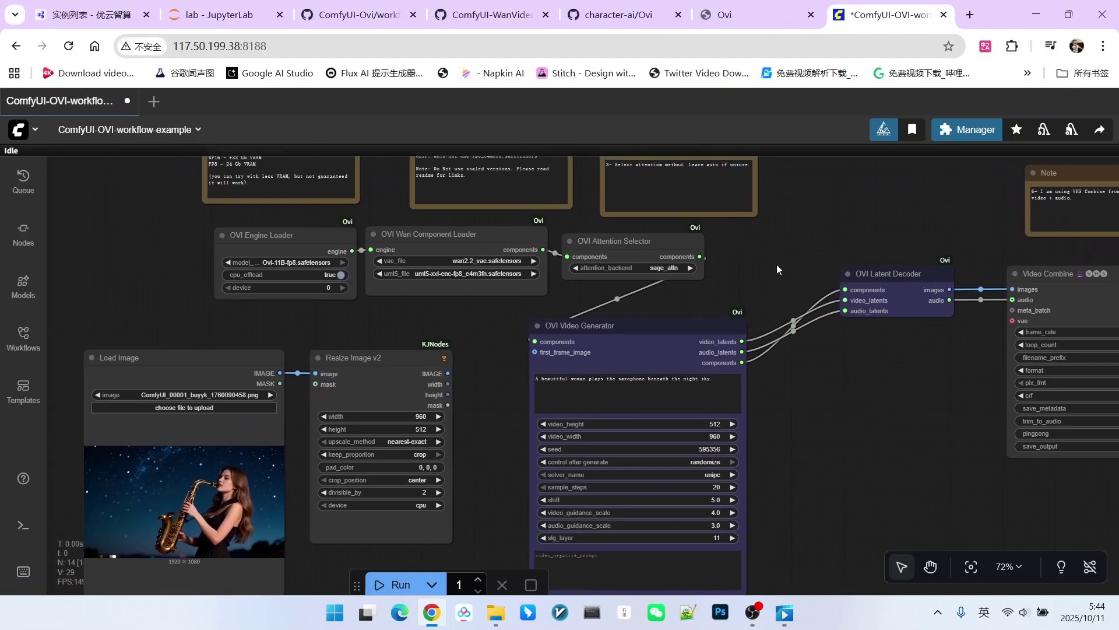
pyautogui.scroll(1, 180, 250)
pyautogui.scroll(2, 491, 320)
pyautogui.scroll(2, 511, 373)
pyautogui.scroll(-3, 537, 370)
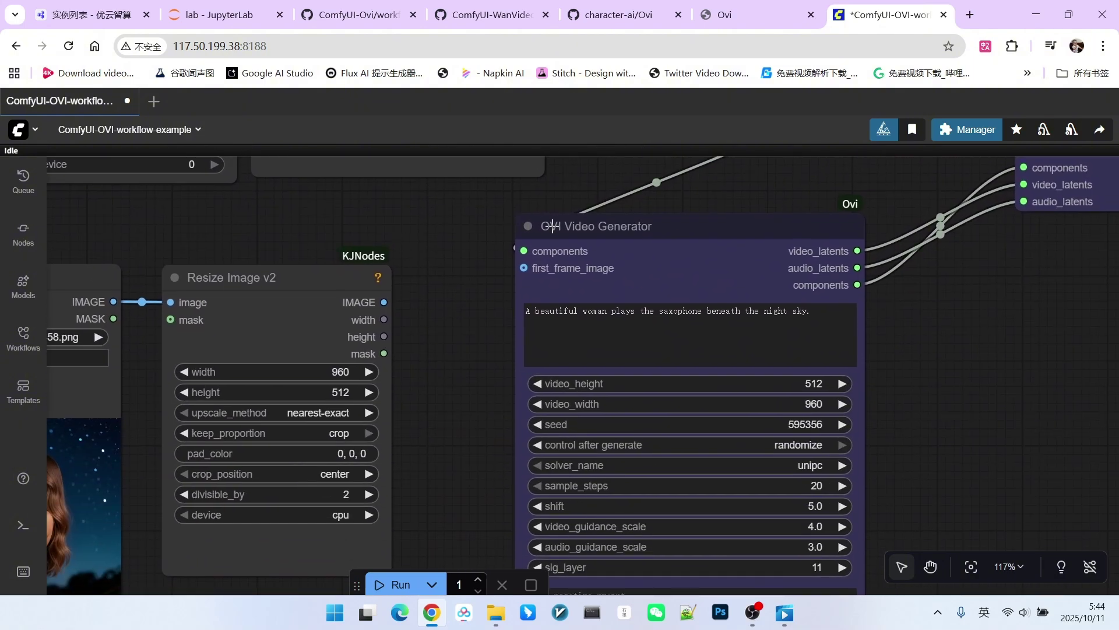
pyautogui.moveTo(680, 220)
pyautogui.mouseDown()
pyautogui.moveTo(705, 225)
pyautogui.moveTo(665, 222)
pyautogui.moveTo(686, 214)
pyautogui.mouseUp()
pyautogui.scroll(-6, 516, 207)
pyautogui.scroll(5, 778, 270)
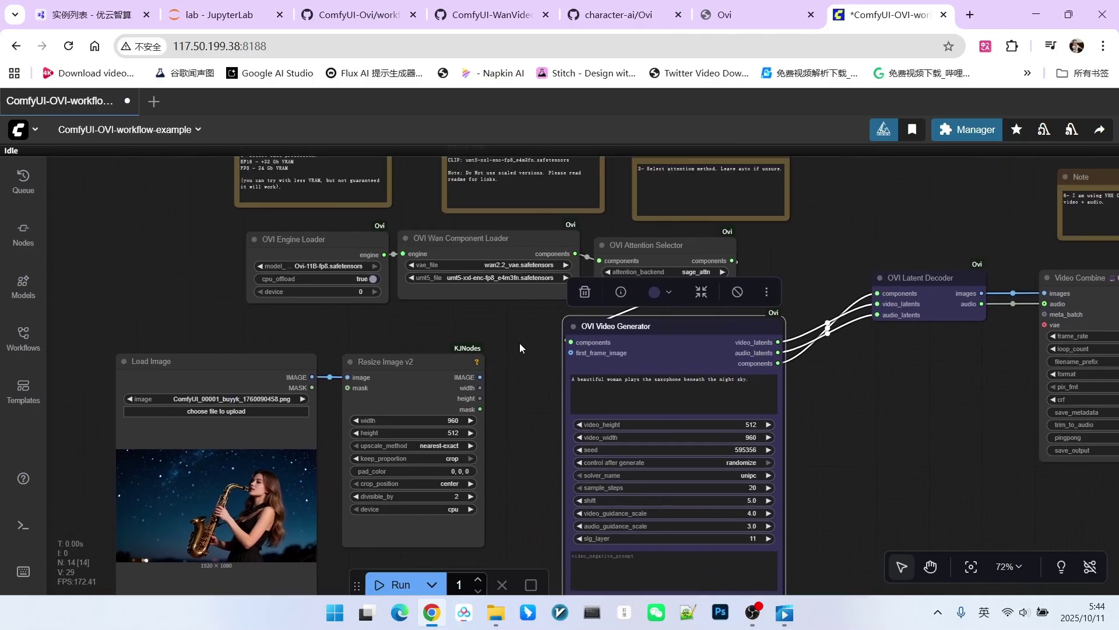
pyautogui.moveTo(778, 270); pyautogui.dragTo(940, 295)
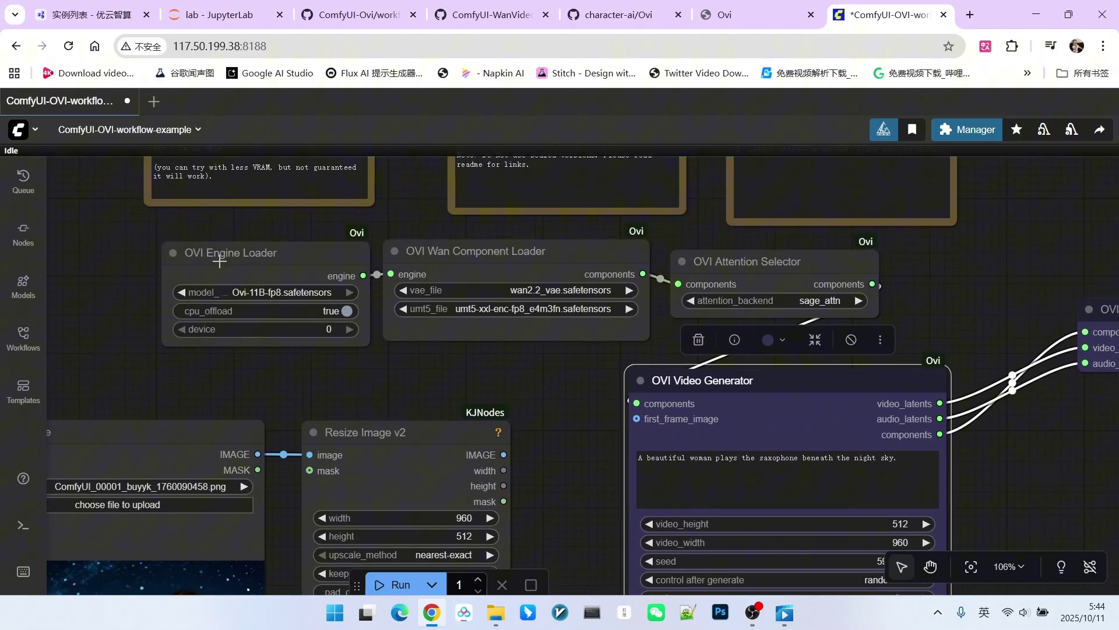
pyautogui.moveTo(259, 267)
pyautogui.mouseDown()
pyautogui.moveTo(239, 260)
pyautogui.moveTo(259, 255)
pyautogui.mouseUp()
pyautogui.scroll(8, 166, 263)
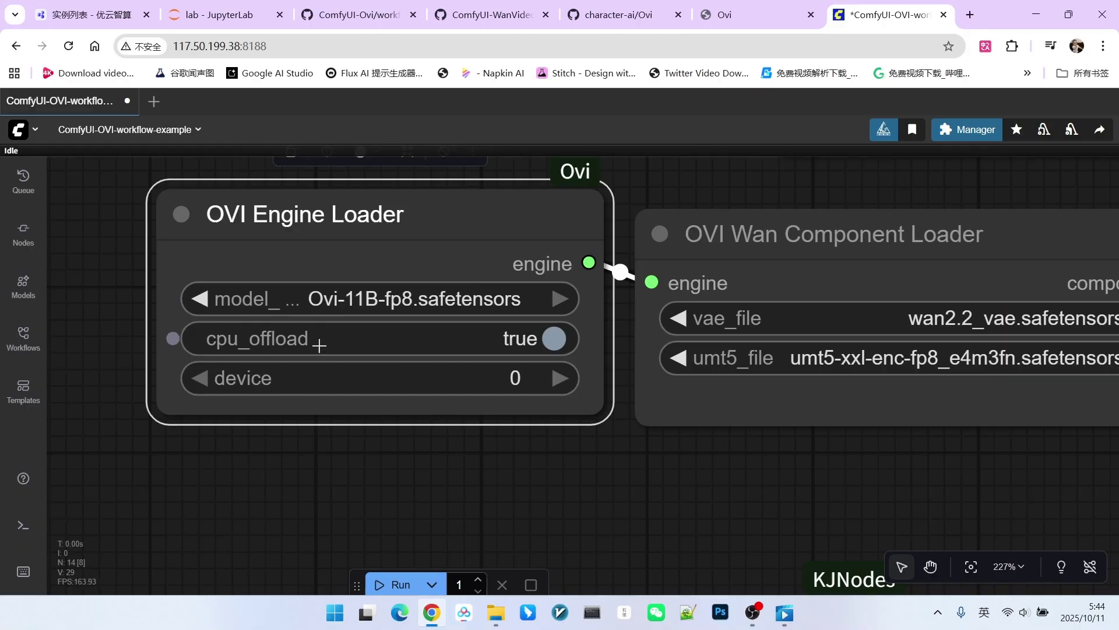
pyautogui.scroll(-3, 284, 346)
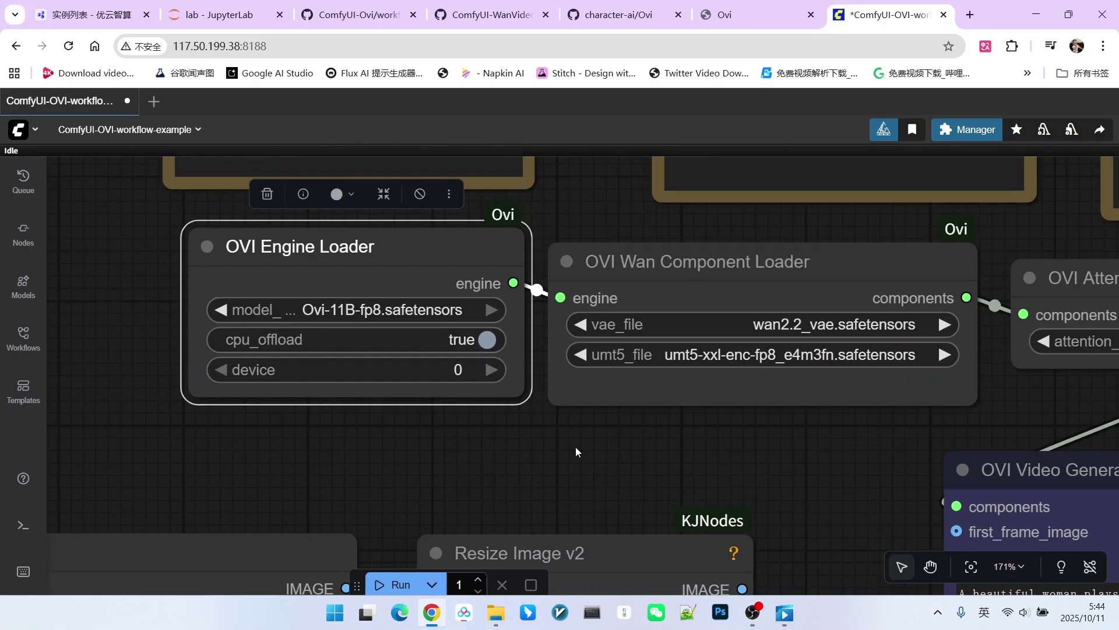
pyautogui.moveTo(594, 450); pyautogui.dragTo(530, 429)
pyautogui.click(369, 358)
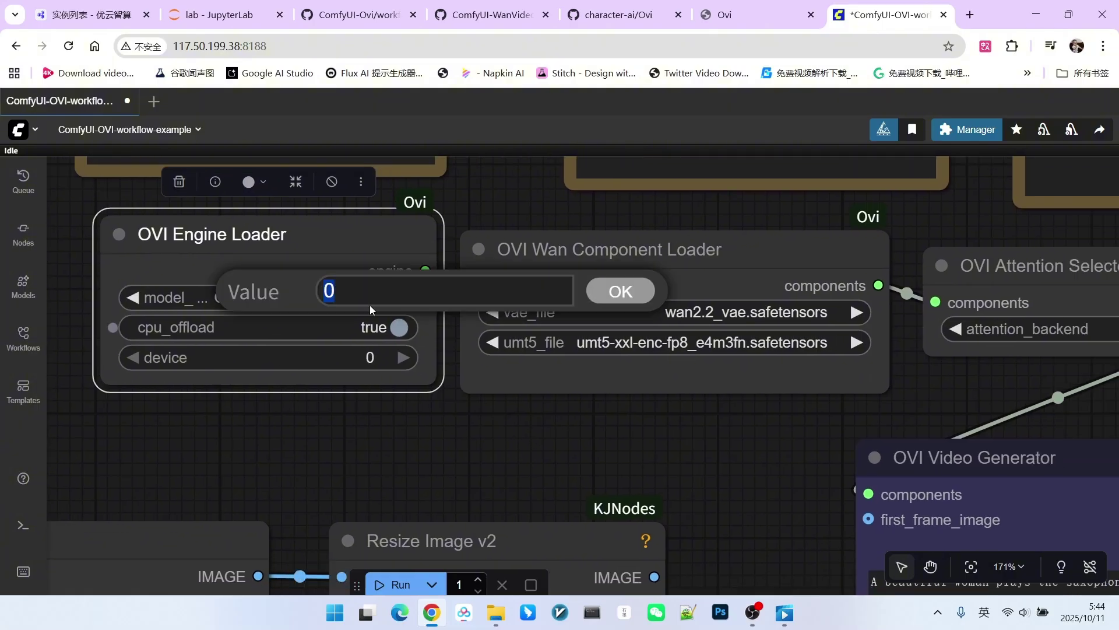
pyautogui.click(600, 291)
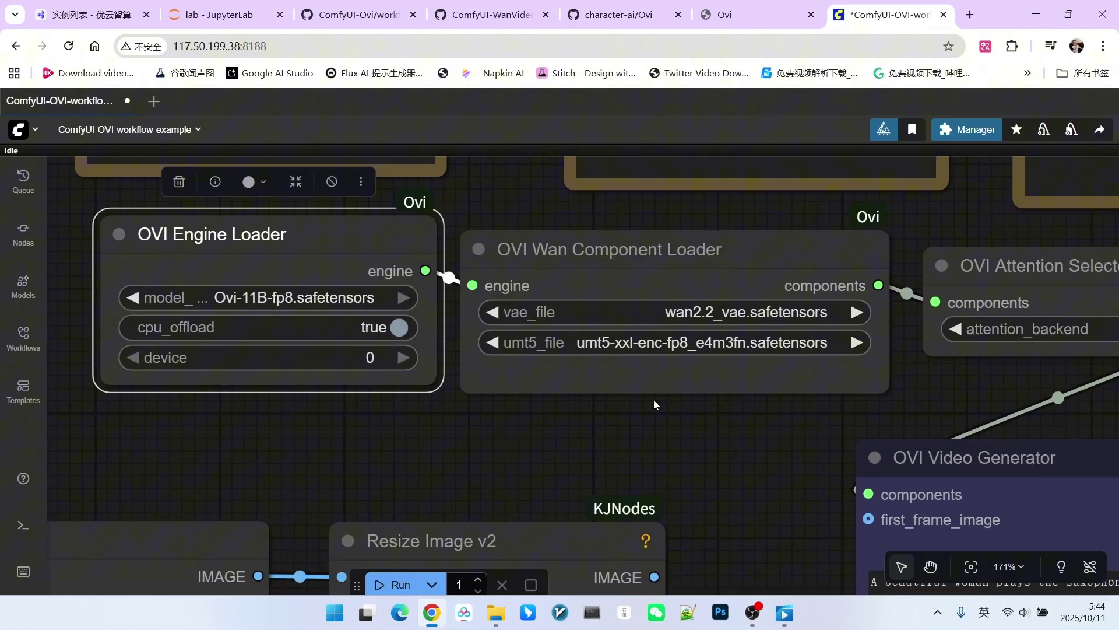
# Check the attention_backend choices, keeping sage_attn
pyautogui.moveTo(664, 406); pyautogui.dragTo(568, 412)
pyautogui.scroll(2, 583, 333)
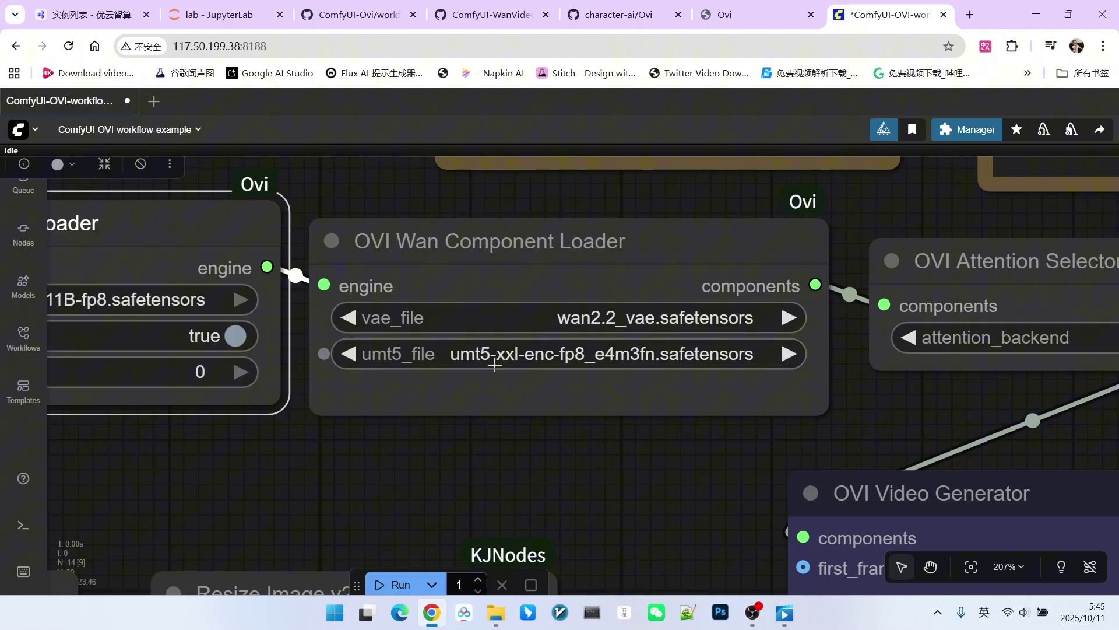
pyautogui.scroll(-3, 527, 357)
pyautogui.scroll(1, 596, 348)
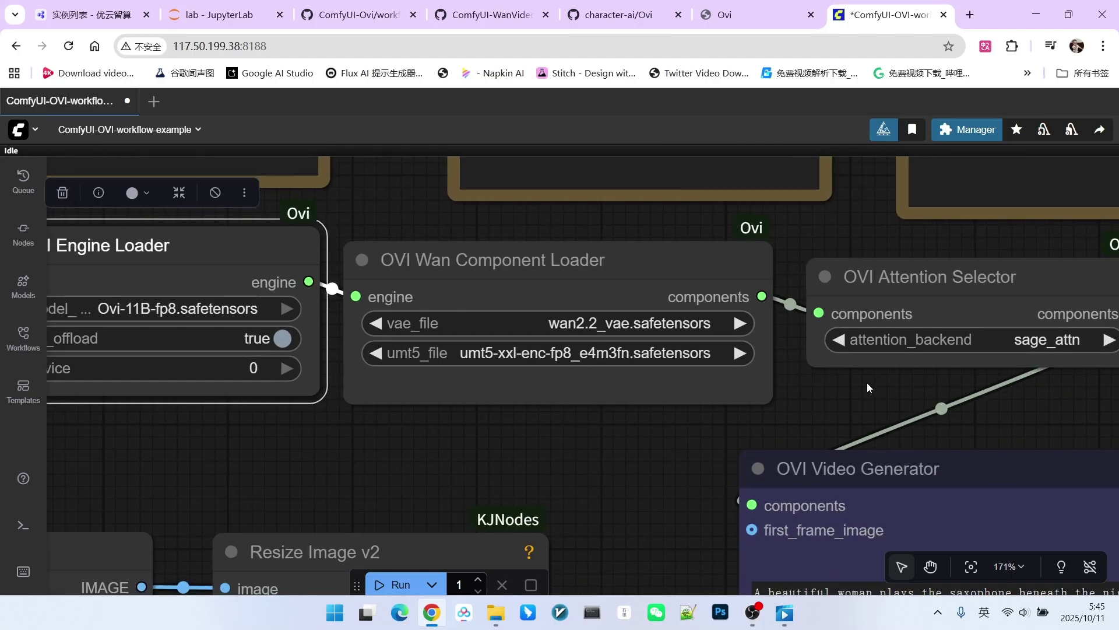
pyautogui.scroll(3, 653, 246)
pyautogui.click(750, 320)
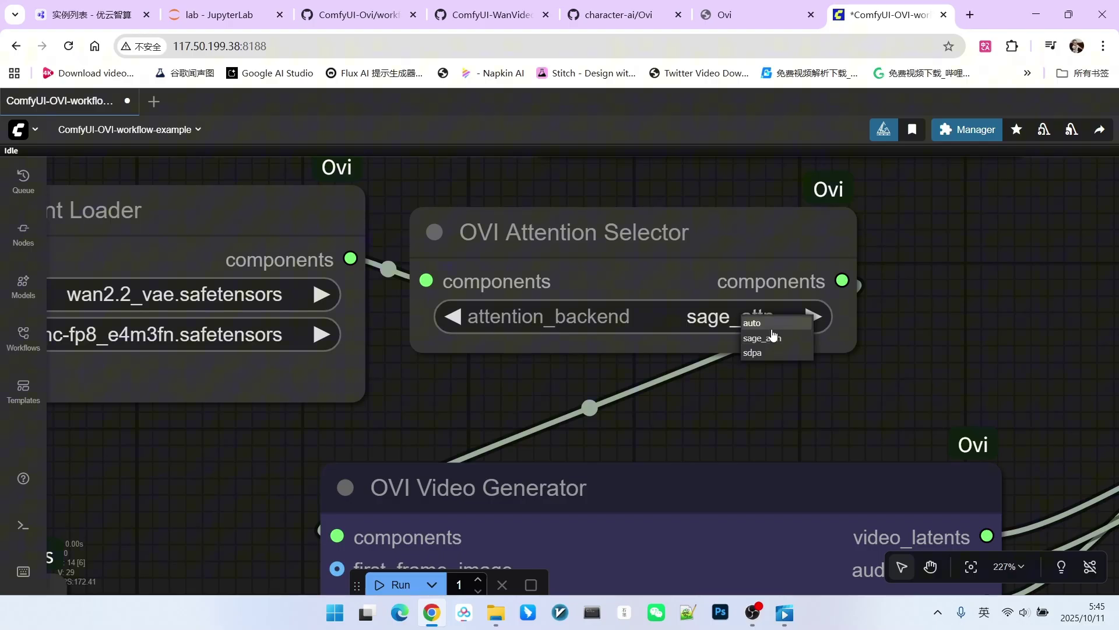
pyautogui.click(604, 244)
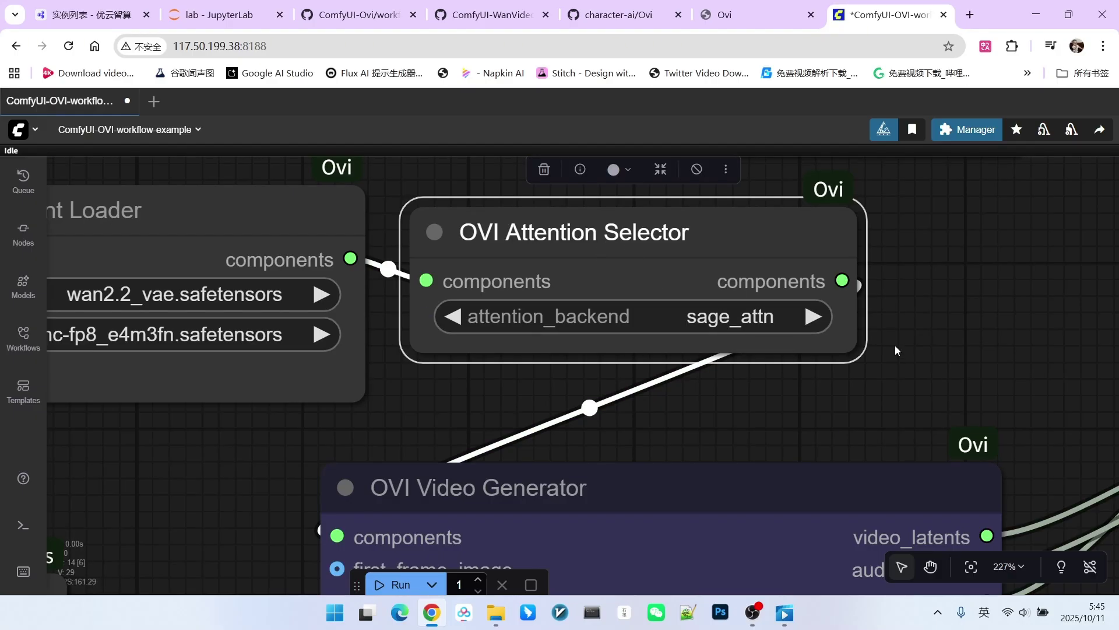
pyautogui.scroll(-5, 895, 346)
pyautogui.moveTo(911, 353); pyautogui.dragTo(736, 182)
# Center the Video Generator settings and bring the negative prompts and Note into view
pyautogui.scroll(-3, 859, 393)
pyautogui.moveTo(858, 393); pyautogui.dragTo(810, 291)
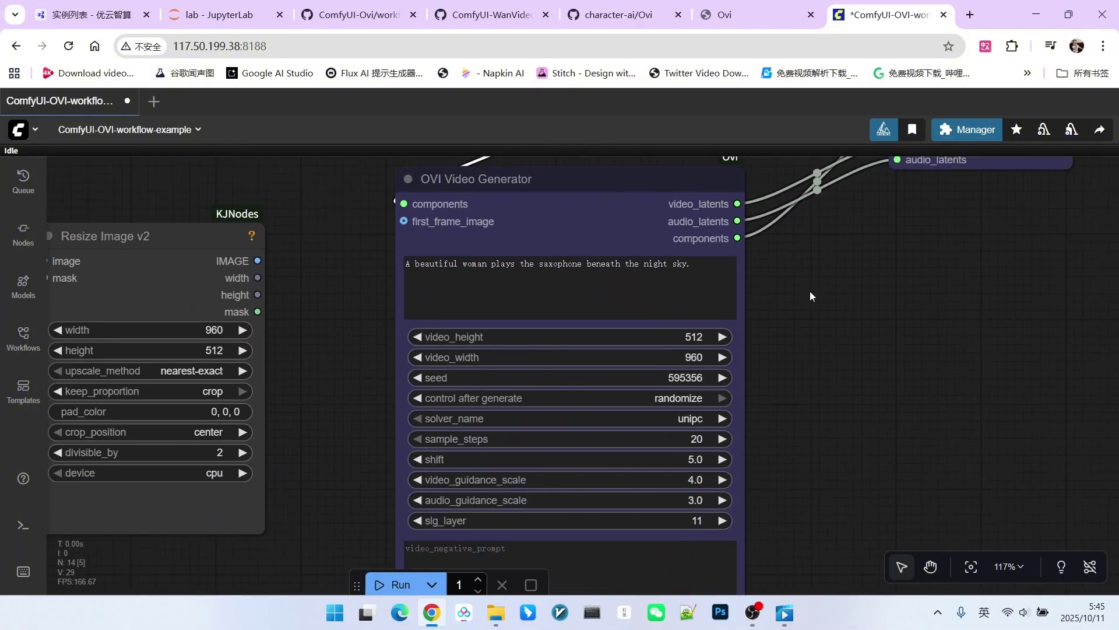
pyautogui.scroll(-2, 808, 420)
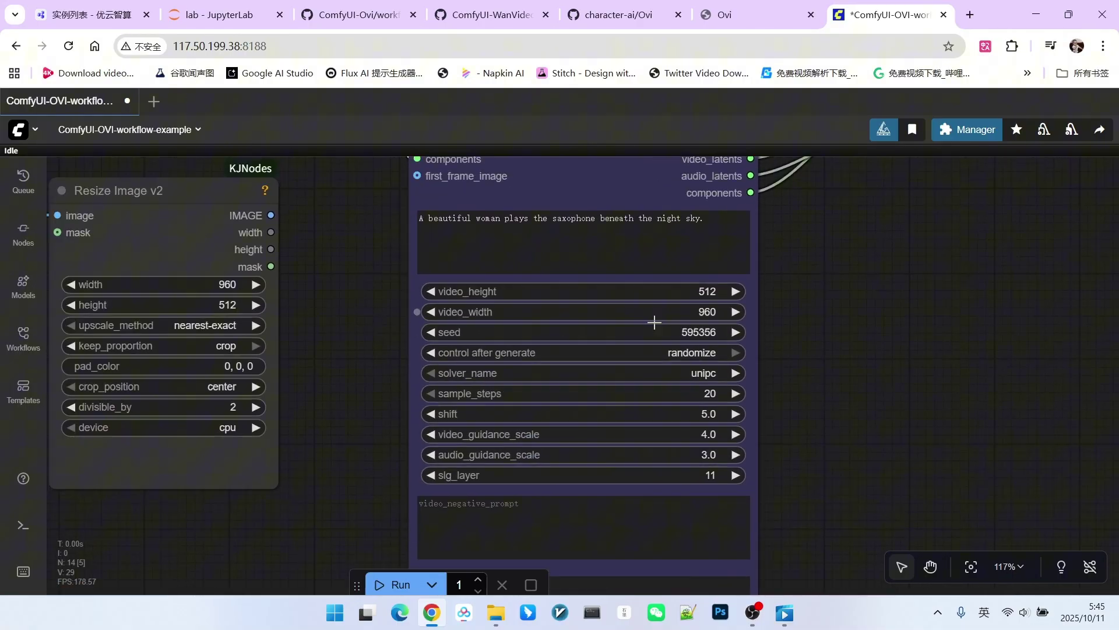
pyautogui.scroll(2, 554, 335)
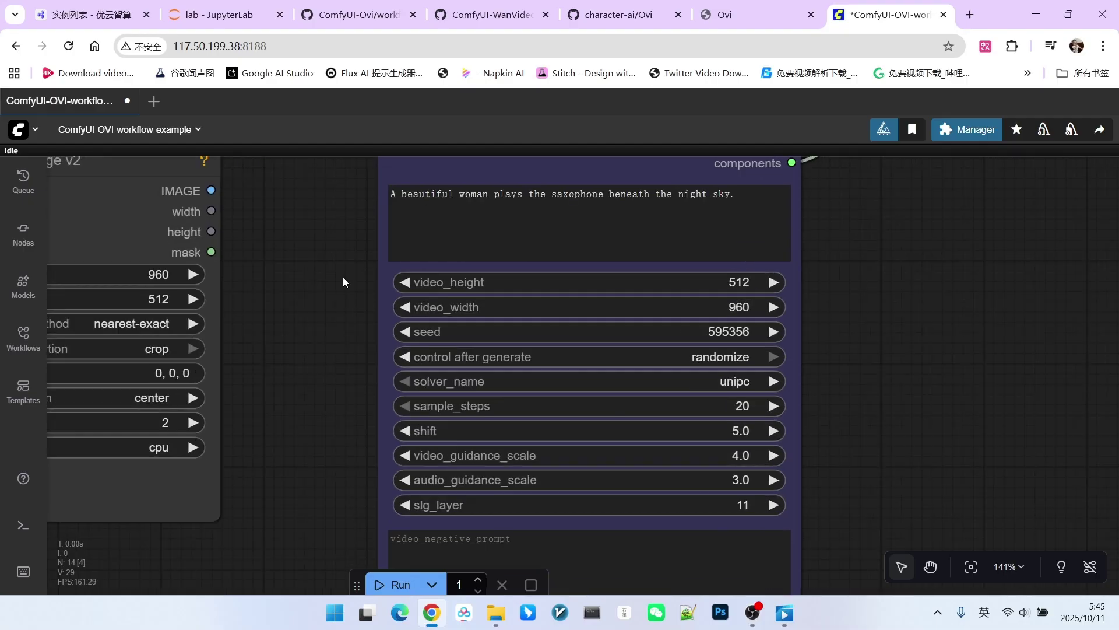
pyautogui.scroll(1, 389, 309)
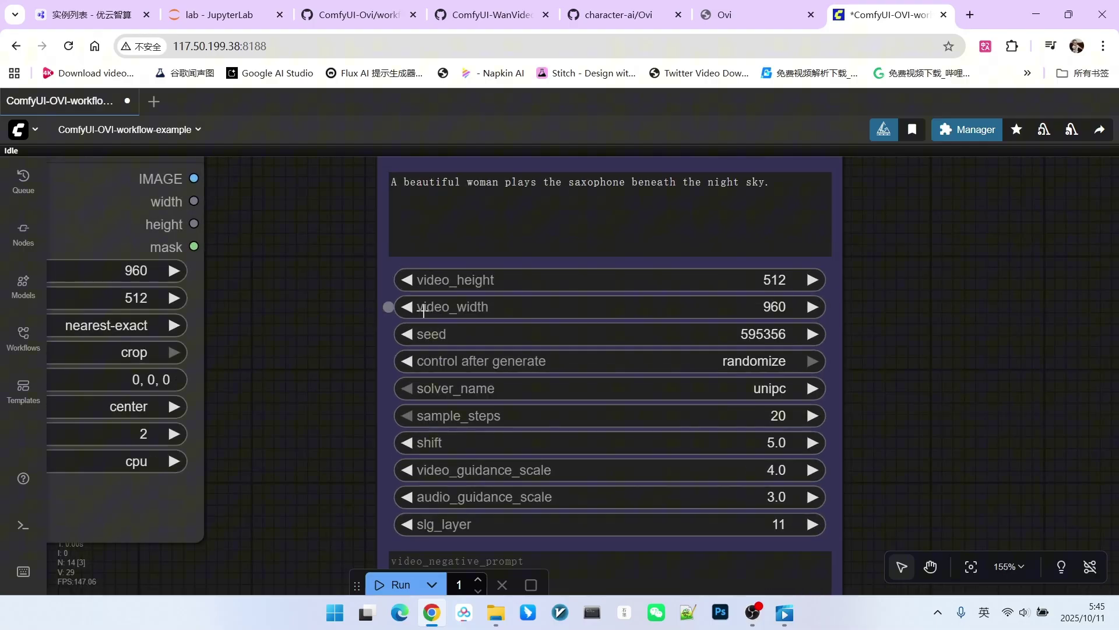
pyautogui.scroll(-3, 913, 349)
pyautogui.scroll(-1, 886, 385)
pyautogui.scroll(3, 862, 397)
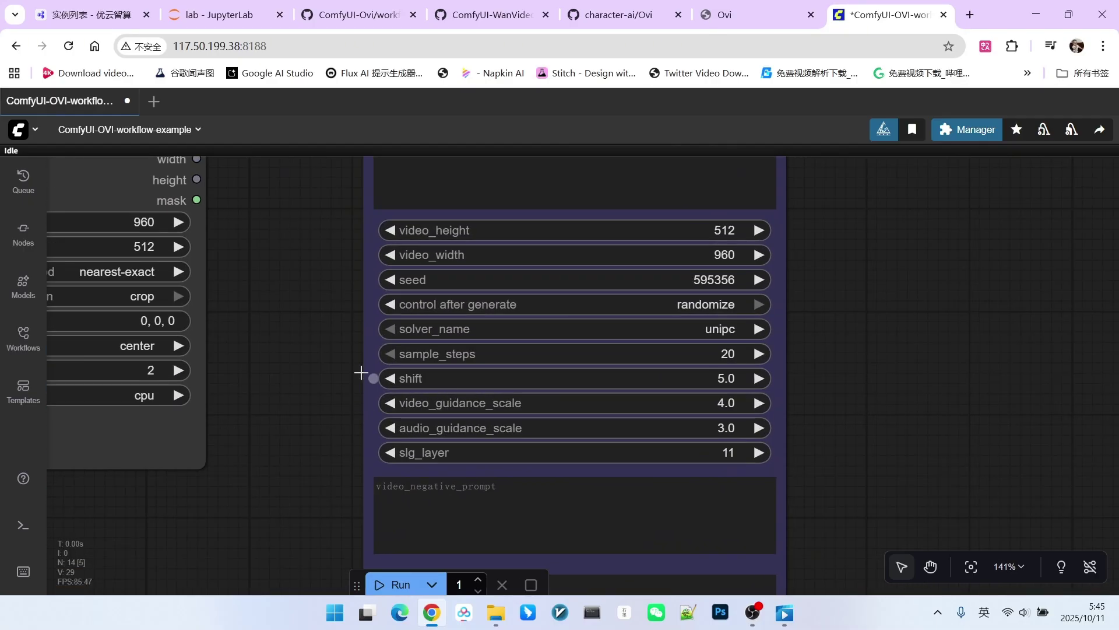
pyautogui.scroll(-3, 840, 369)
pyautogui.moveTo(840, 369); pyautogui.dragTo(842, 212)
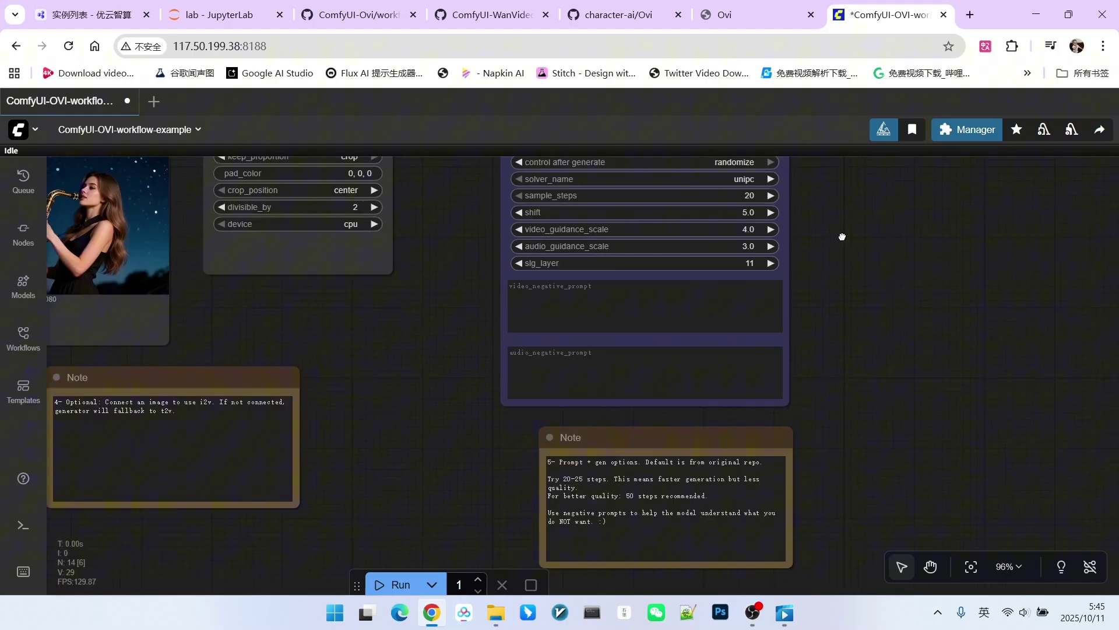
pyautogui.scroll(2, 824, 430)
pyautogui.scroll(5, 813, 416)
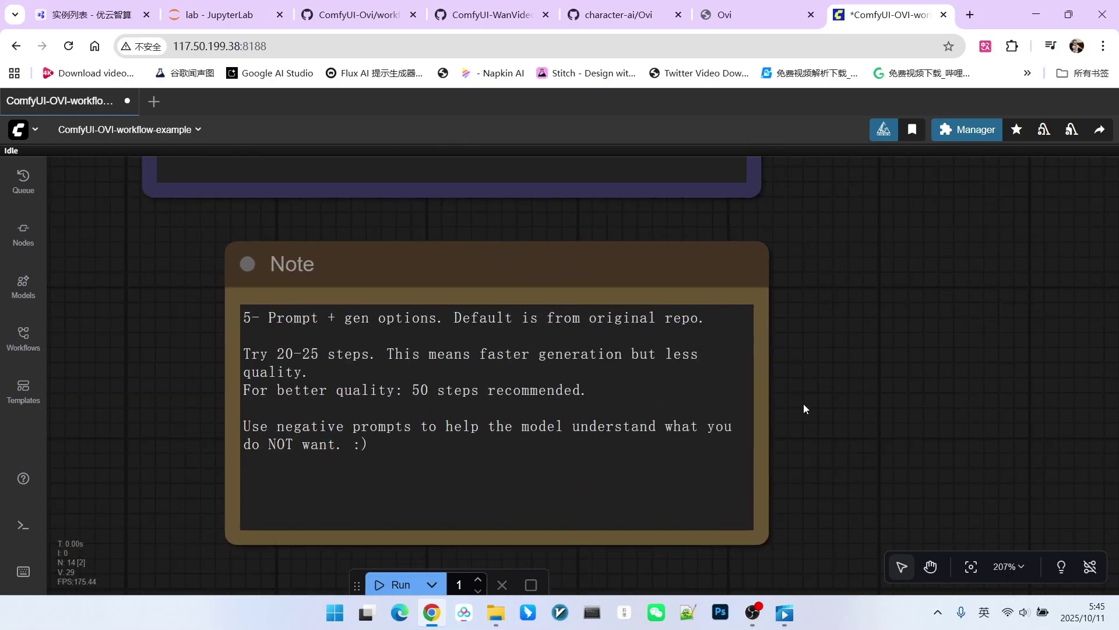
pyautogui.scroll(4, 313, 366)
# Highlight the note's 20-25 step range and its 50-step recommendation
pyautogui.moveTo(274, 343); pyautogui.dragTo(333, 344)
pyautogui.scroll(-4, 619, 360)
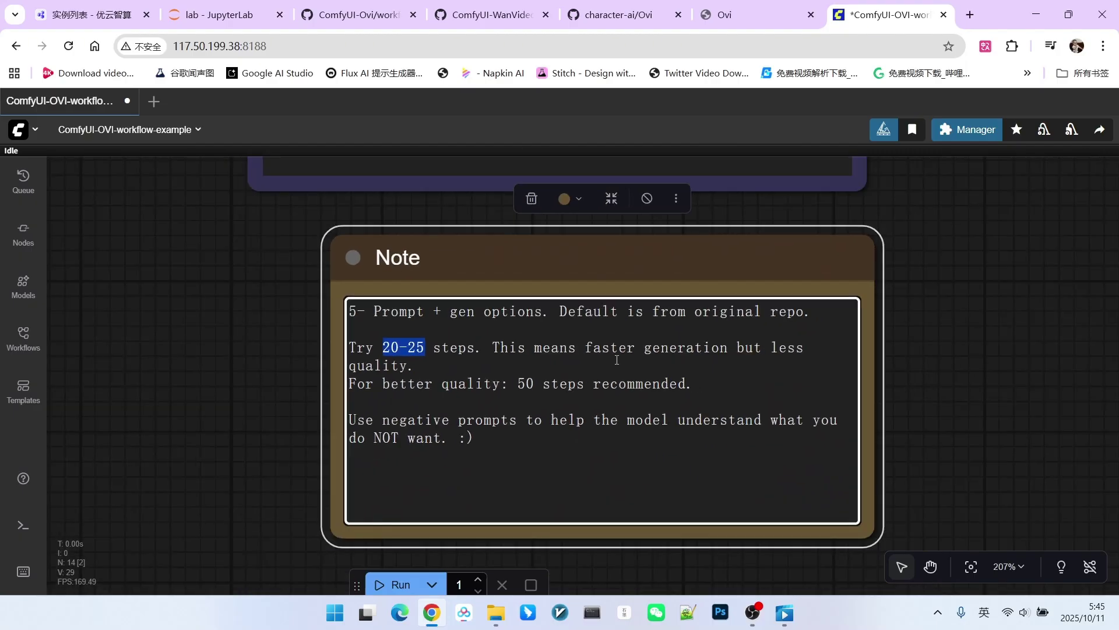
pyautogui.click(939, 209)
pyautogui.scroll(5, 940, 209)
pyautogui.scroll(-3, 917, 330)
pyautogui.moveTo(694, 458); pyautogui.dragTo(534, 458)
pyautogui.scroll(-6, 830, 374)
# Link Resize Image v2's IMAGE output to the OVI Video Generator's first_frame_image input
pyautogui.moveTo(900, 308); pyautogui.dragTo(906, 547)
pyautogui.scroll(3, 918, 364)
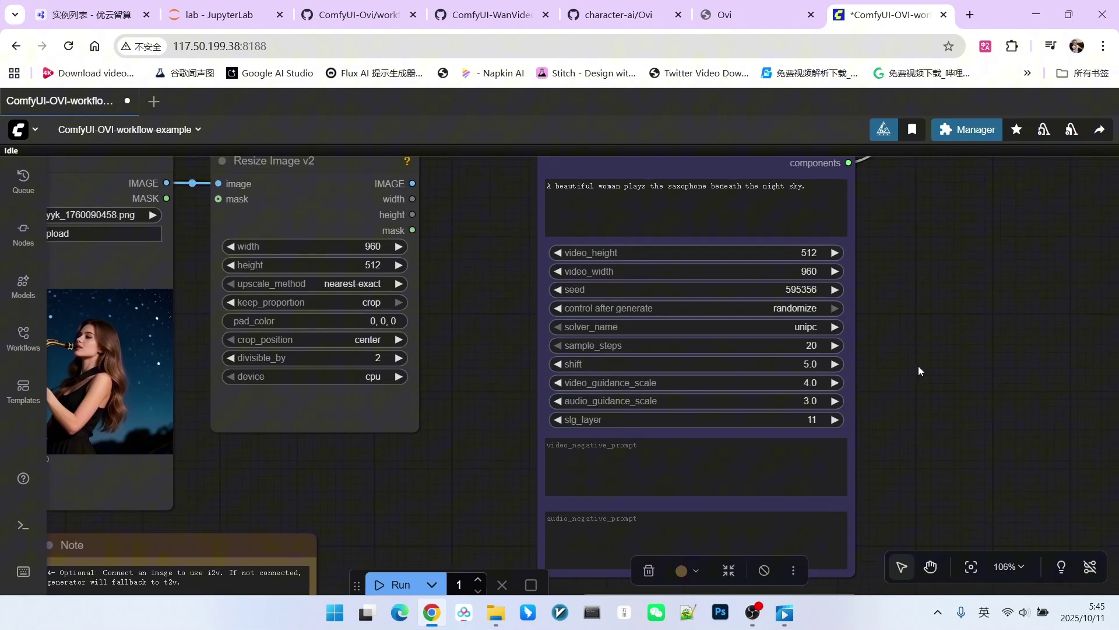
pyautogui.scroll(2, 906, 341)
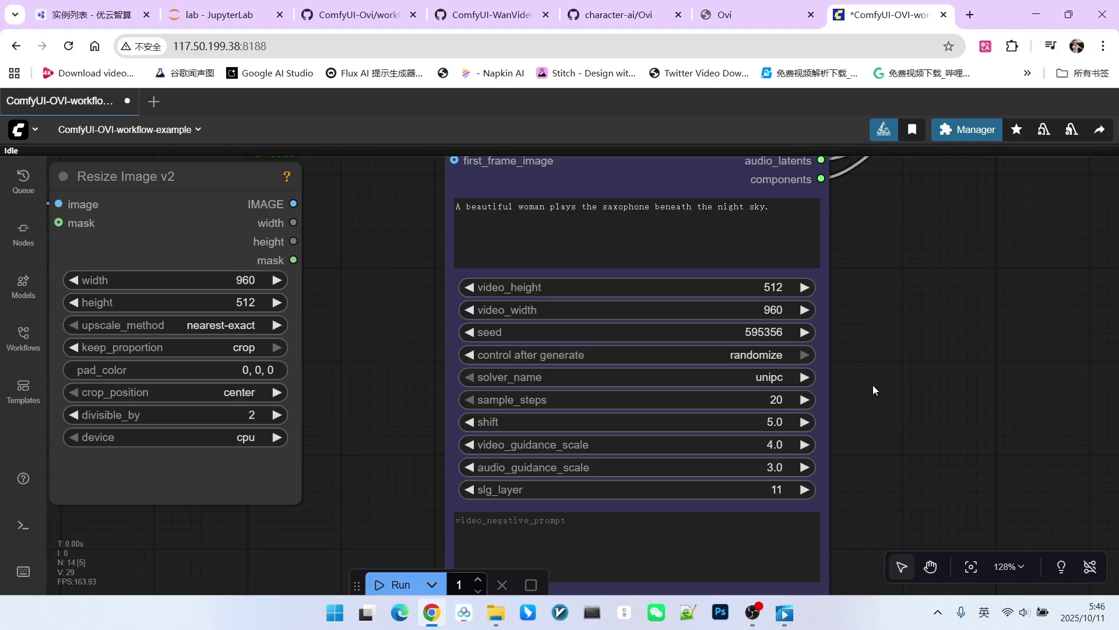
pyautogui.scroll(-3, 873, 384)
pyautogui.moveTo(497, 338); pyautogui.dragTo(534, 385)
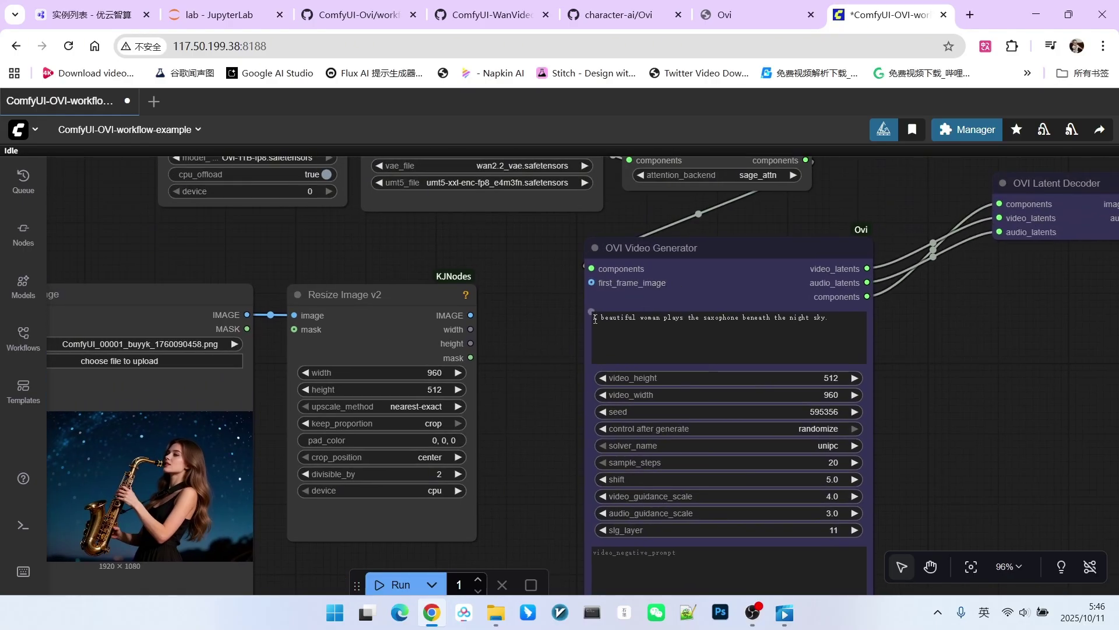
pyautogui.moveTo(469, 315); pyautogui.dragTo(514, 292)
# Replace the OVI prompt with the blonde-woman dialogue prompt and queue the run
pyautogui.tripleClick(811, 322)
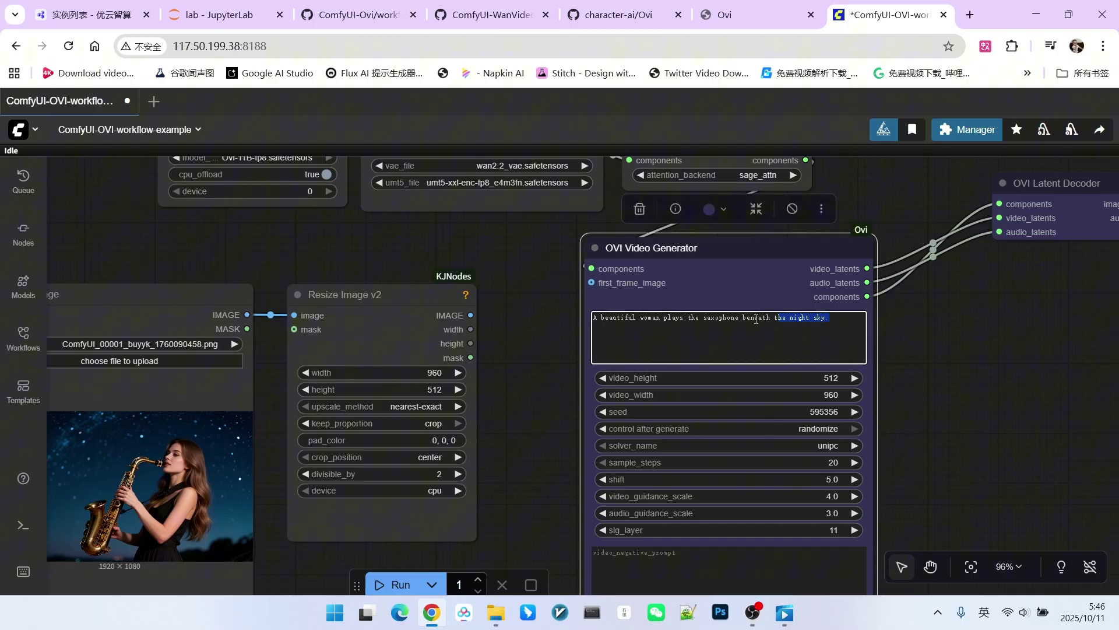
pyautogui.hotkey('ctrl', 'v')
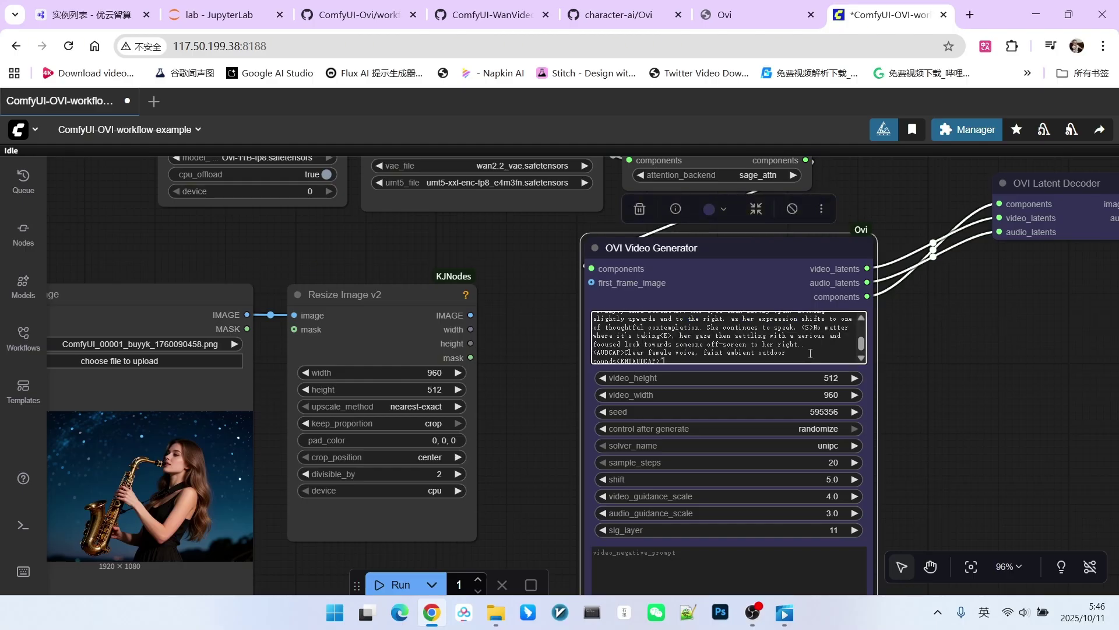
pyautogui.moveTo(942, 412); pyautogui.dragTo(729, 389)
pyautogui.scroll(-3, 774, 380)
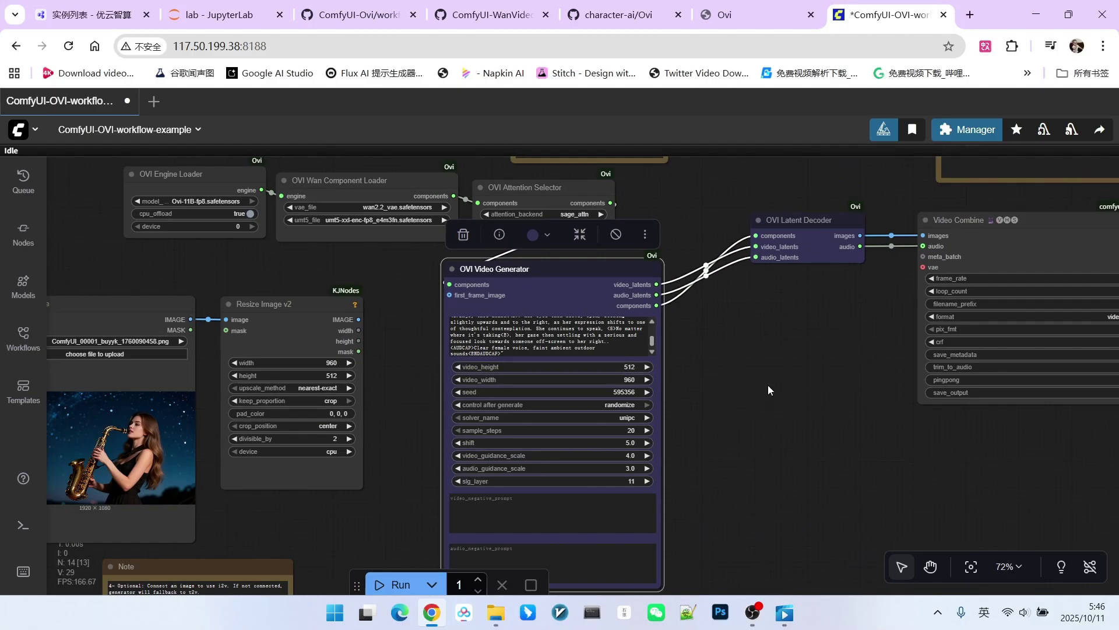
pyautogui.hotkey('ctrl', 'Return')
pyautogui.scroll(8, 748, 364)
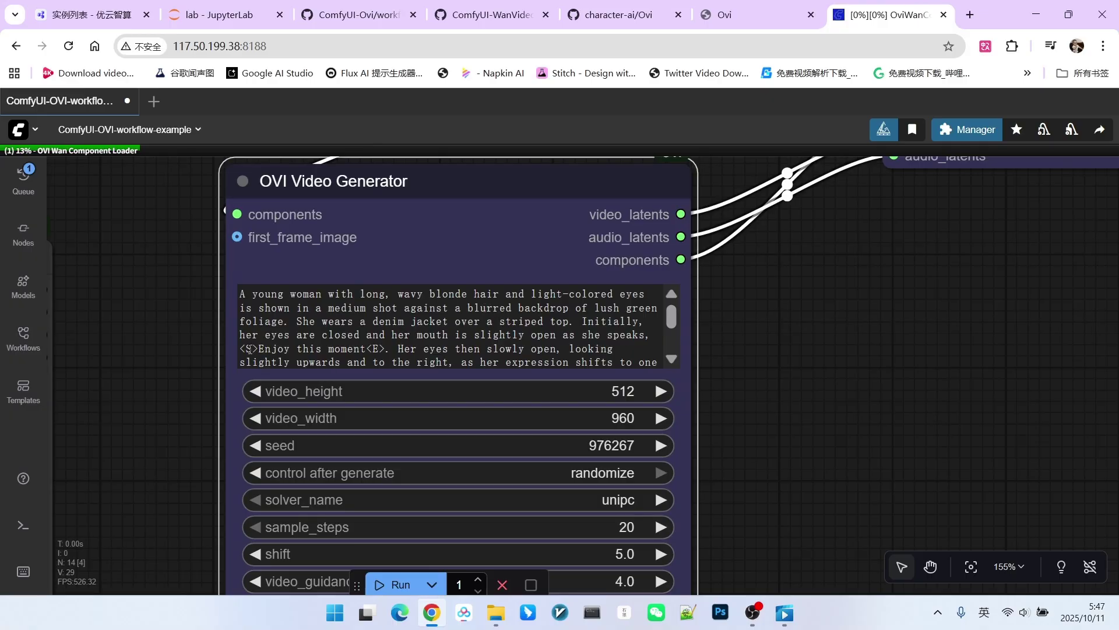
# Highlight the <S> and <E> tags around the spoken line 'Enjoy this moment'
pyautogui.moveTo(241, 349); pyautogui.dragTo(254, 348)
pyautogui.moveTo(367, 349); pyautogui.dragTo(386, 349)
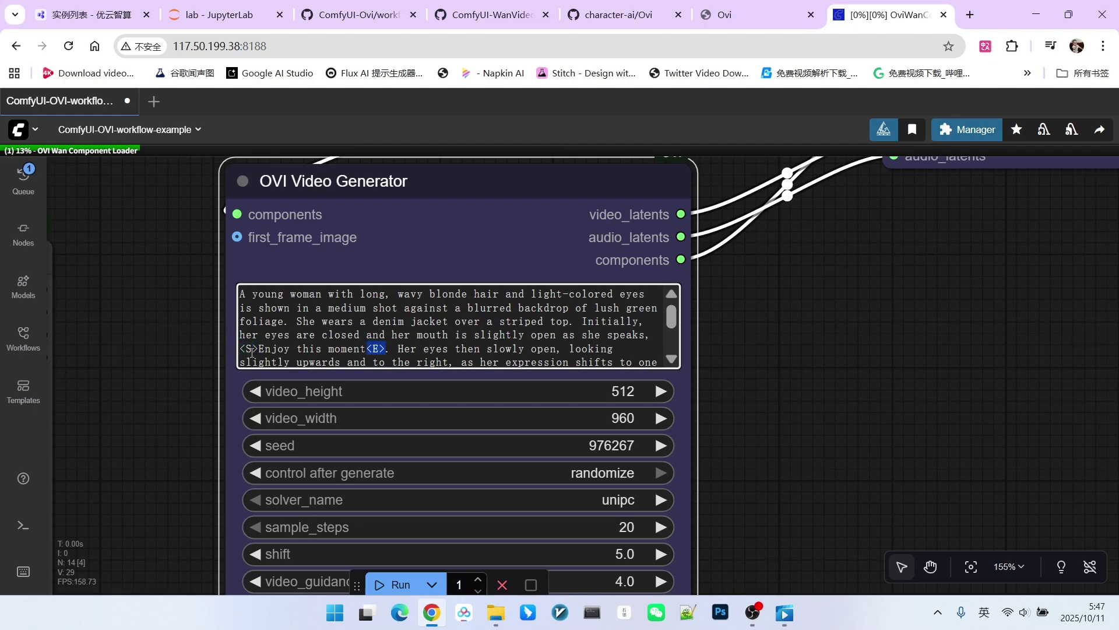
pyautogui.click(378, 351)
pyautogui.moveTo(245, 348); pyautogui.dragTo(379, 348)
# Highlight the <AUDCAP> caption tag, its voice description and the ambient sound description
pyautogui.scroll(-2, 506, 323)
pyautogui.moveTo(576, 306); pyautogui.dragTo(380, 320)
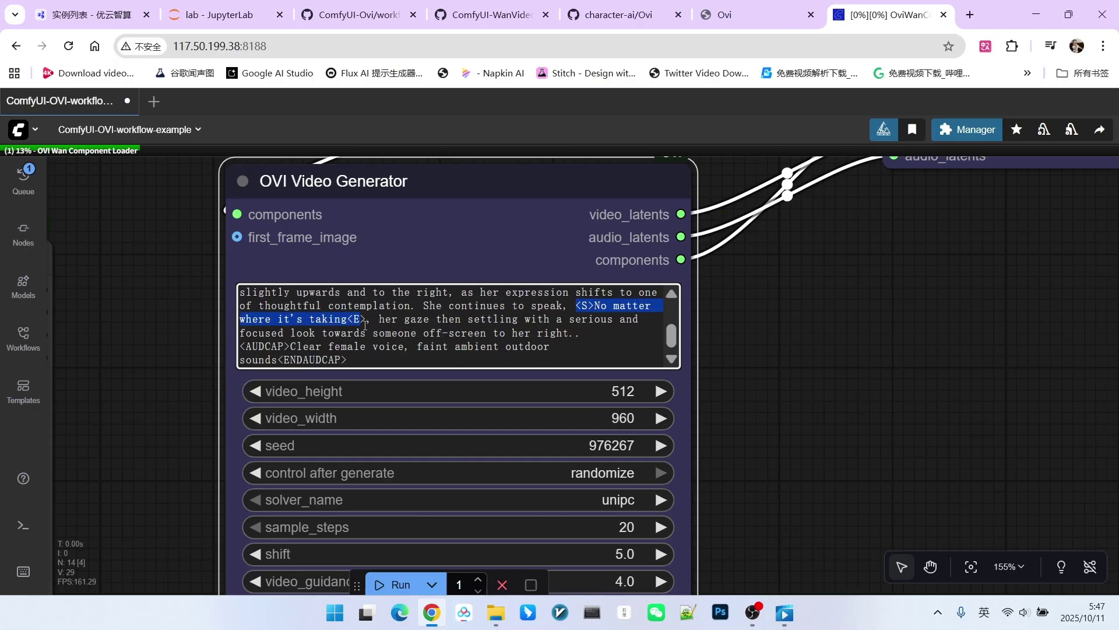
pyautogui.moveTo(246, 346); pyautogui.dragTo(339, 360)
pyautogui.click(384, 358)
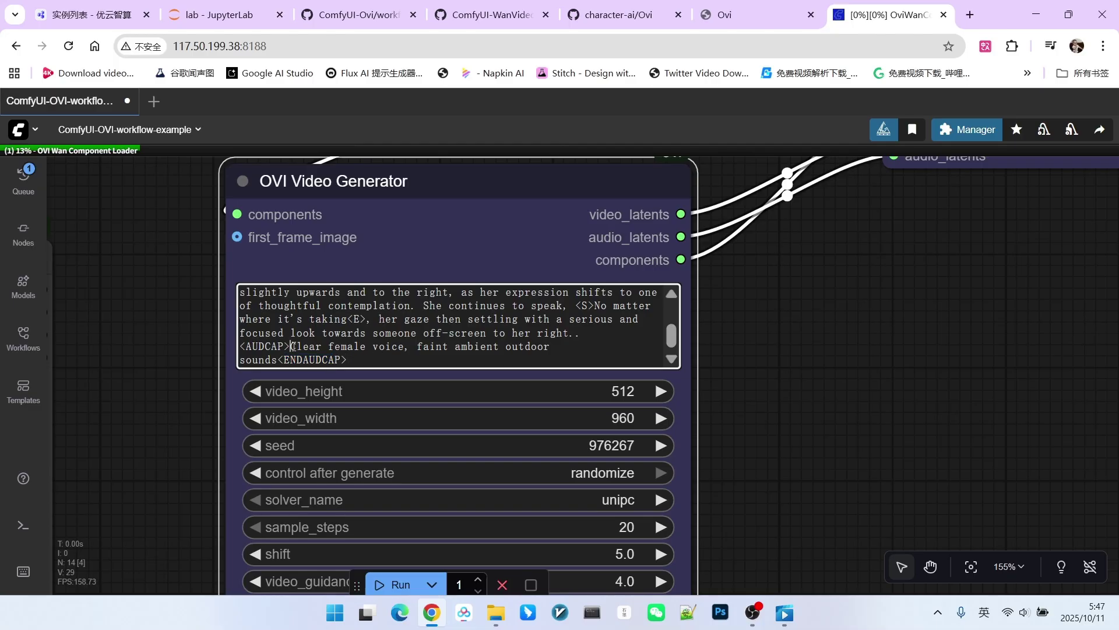
pyautogui.moveTo(304, 346); pyautogui.dragTo(367, 348)
pyautogui.click(500, 347)
pyautogui.scroll(3, 435, 295)
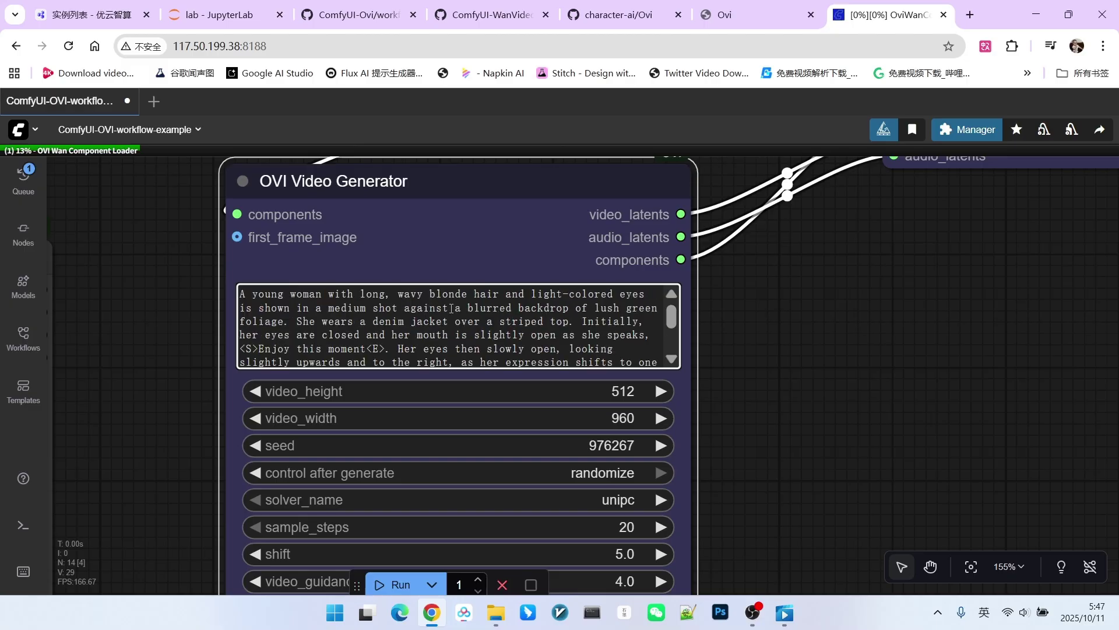
pyautogui.scroll(-3, 487, 328)
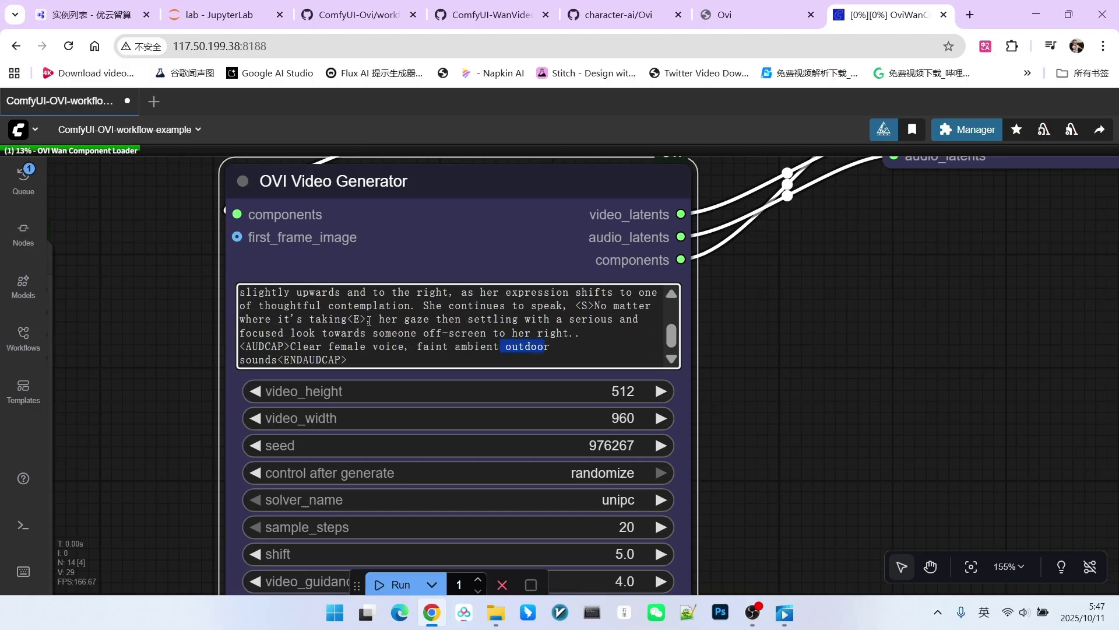
pyautogui.scroll(3, 369, 320)
pyautogui.scroll(-3, 422, 327)
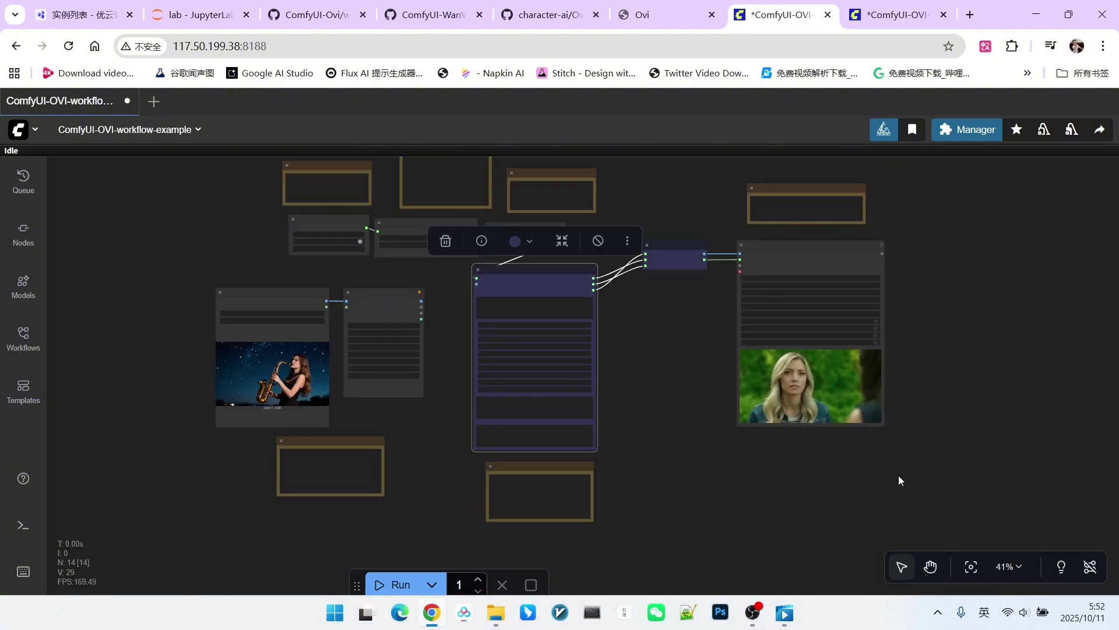
# Zoom in to watch the denim-jacket woman clip in Video Combine, then reframe the workflow
pyautogui.scroll(3, 939, 466)
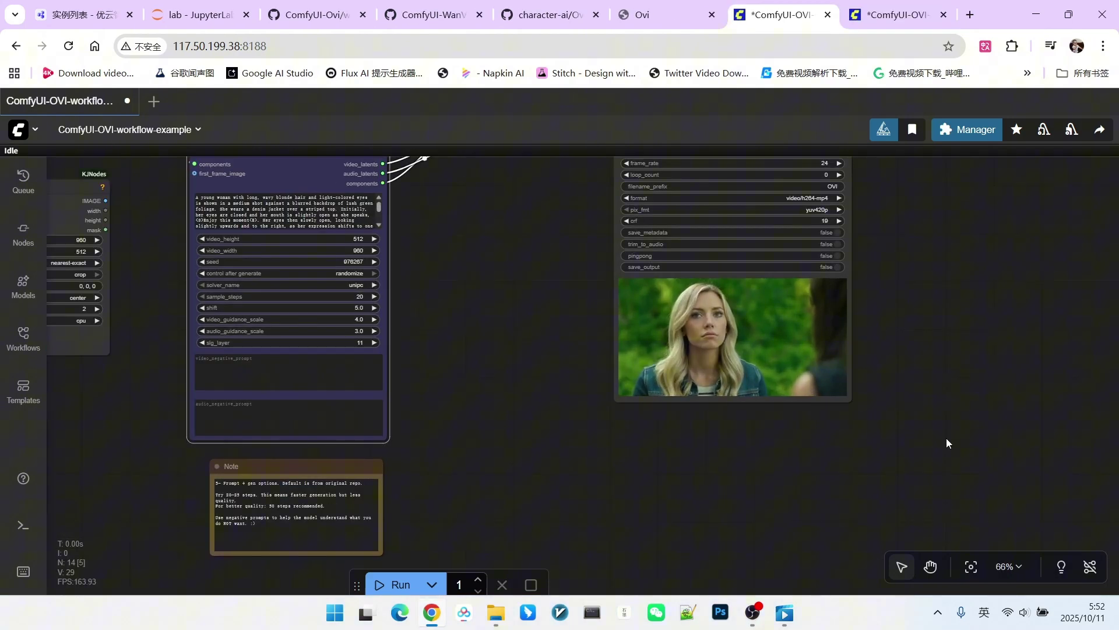
pyautogui.scroll(3, 946, 438)
pyautogui.scroll(8, 561, 309)
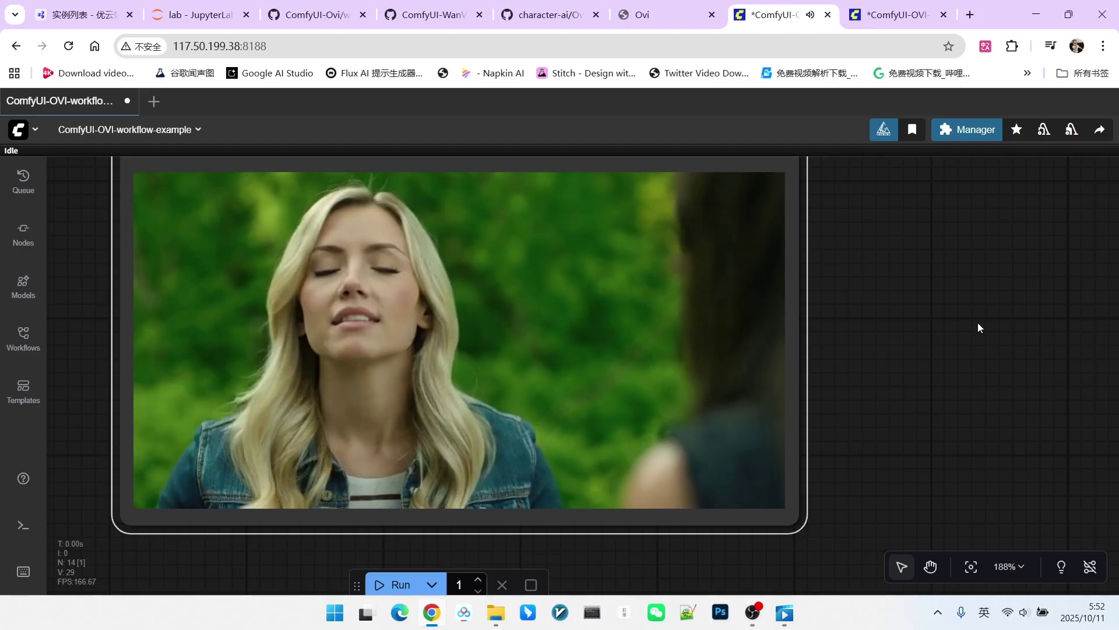
pyautogui.scroll(-15, 953, 337)
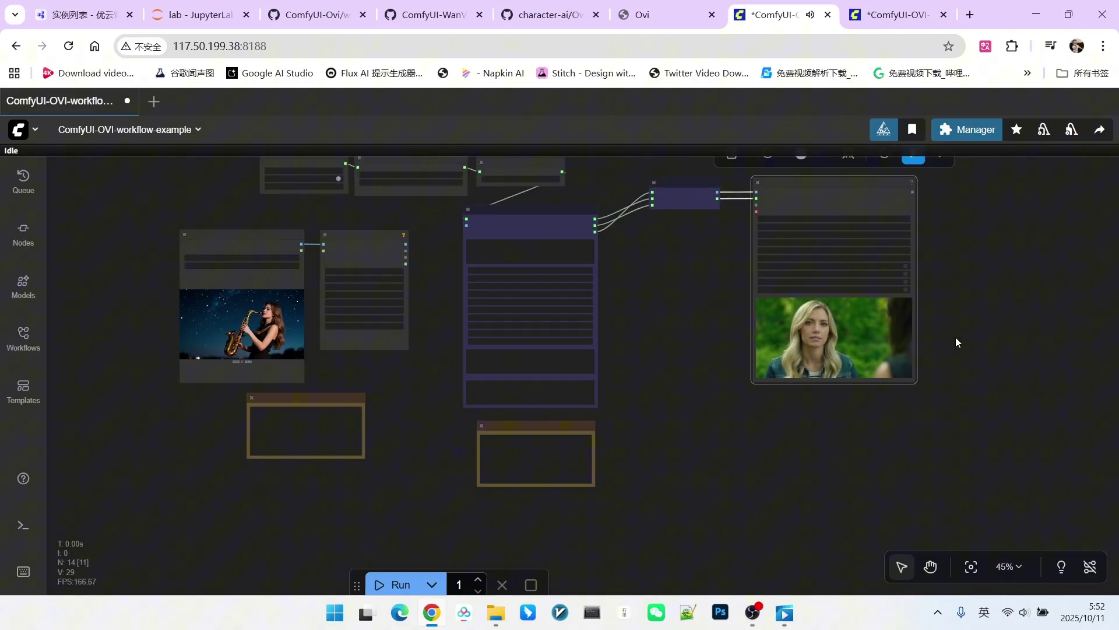
pyautogui.scroll(2, 672, 341)
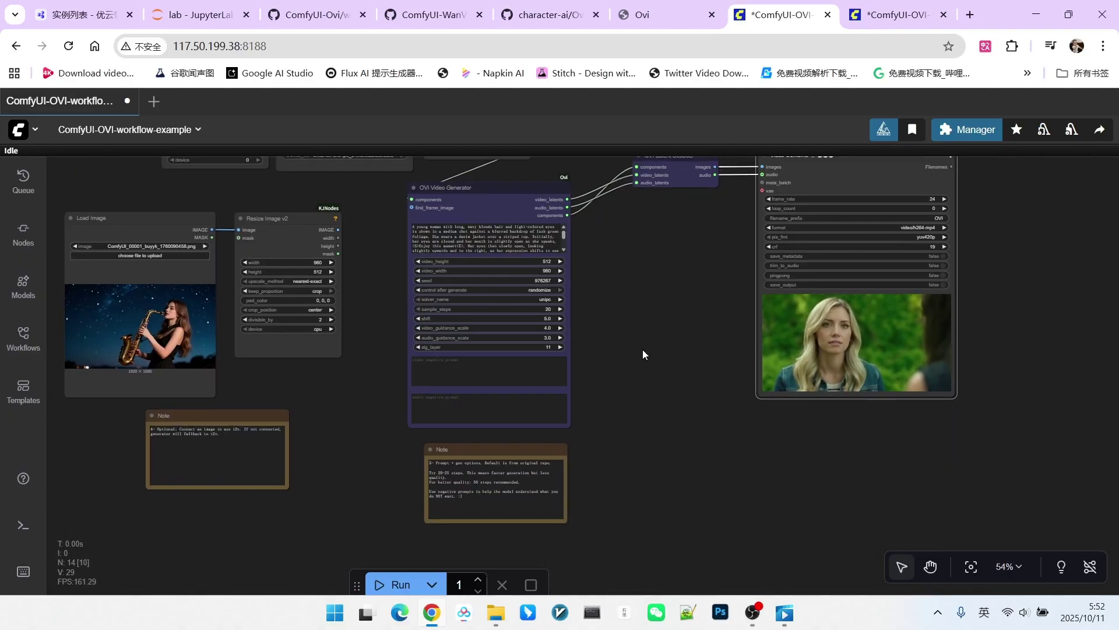
pyautogui.scroll(2, 682, 351)
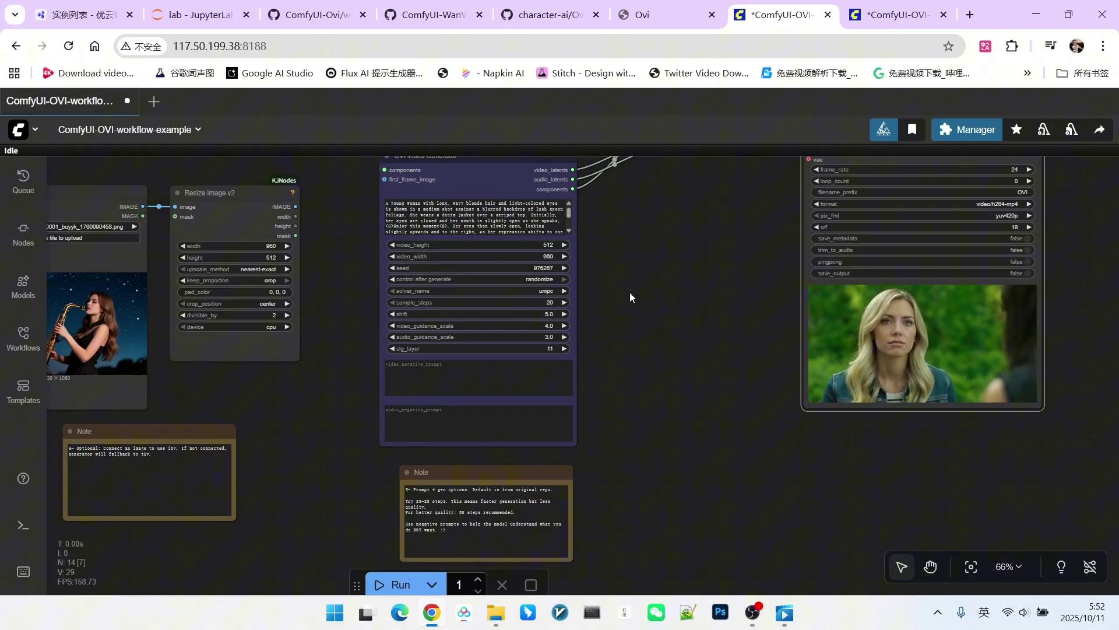
pyautogui.moveTo(629, 296); pyautogui.dragTo(697, 303)
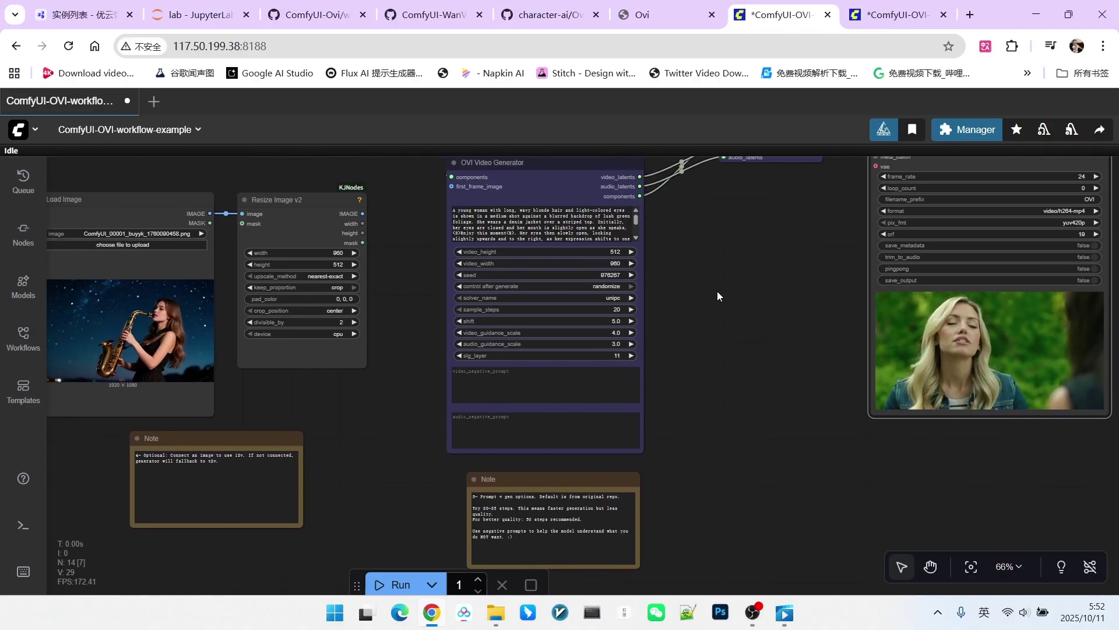
# Load ComfyUI_00001_usxgx_1760089314.png as the first-frame image
pyautogui.click(123, 244)
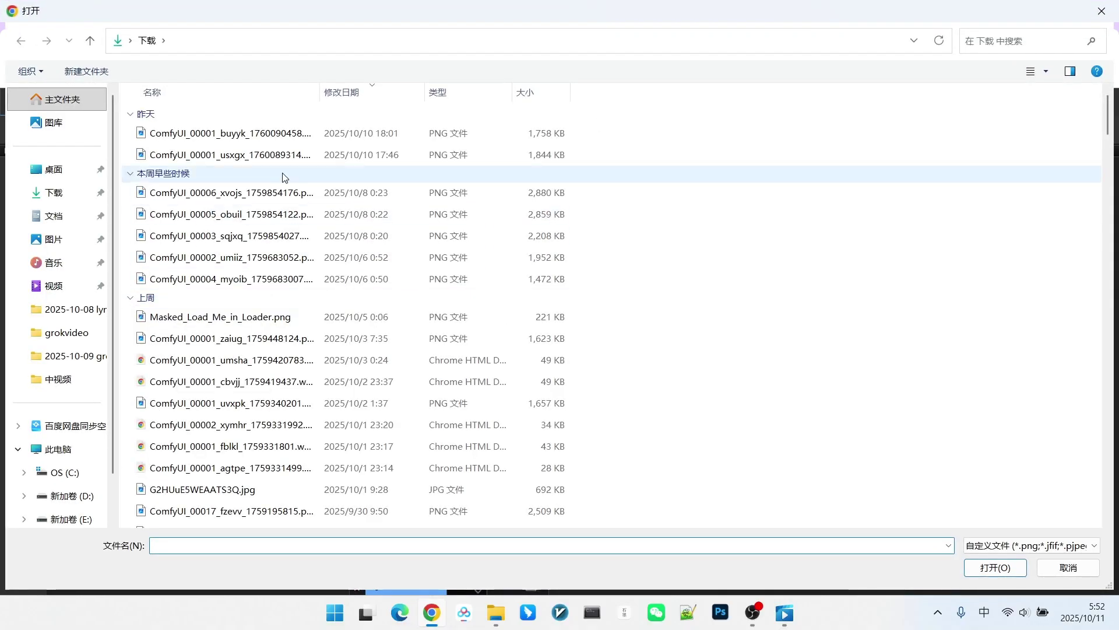
pyautogui.doubleClick(267, 156)
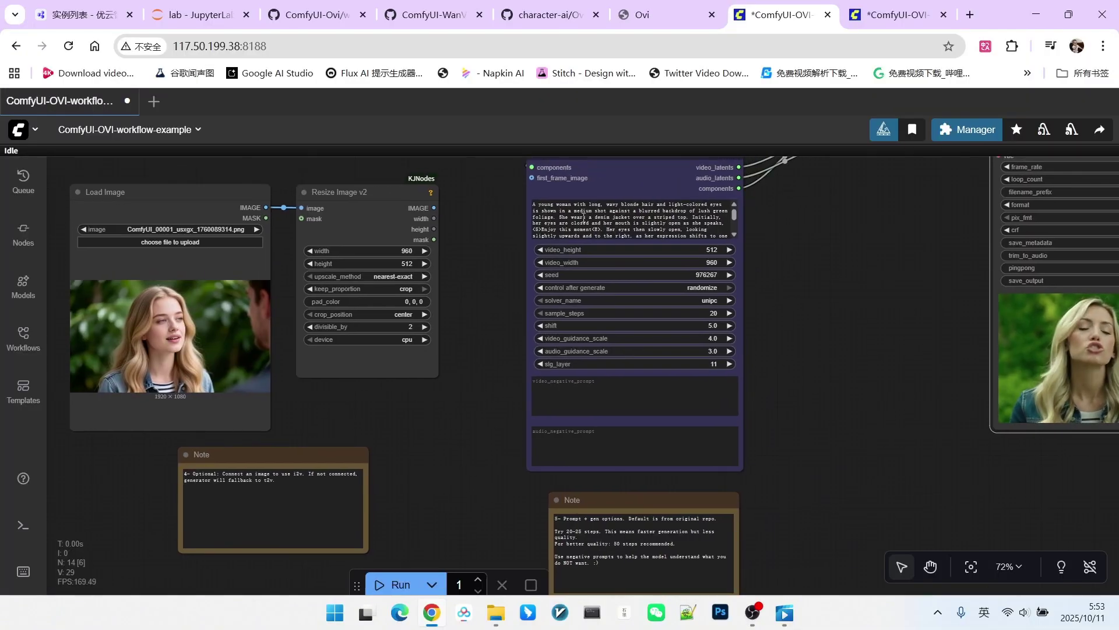
pyautogui.click(581, 216)
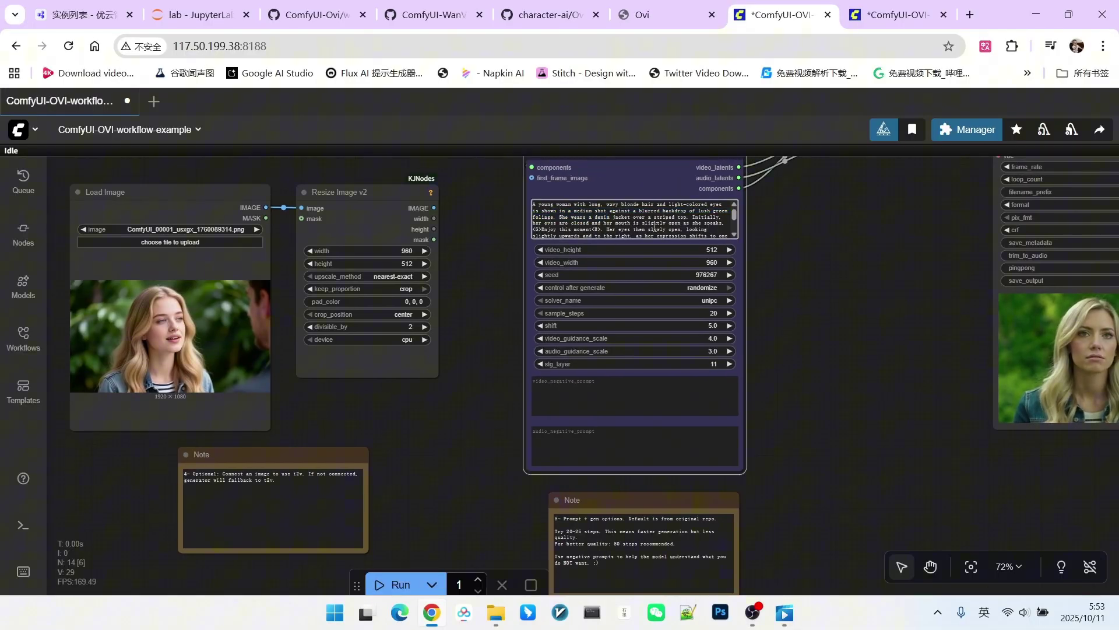
# Reframe the canvas to show the node headers and the video output node
pyautogui.scroll(-2, 581, 229)
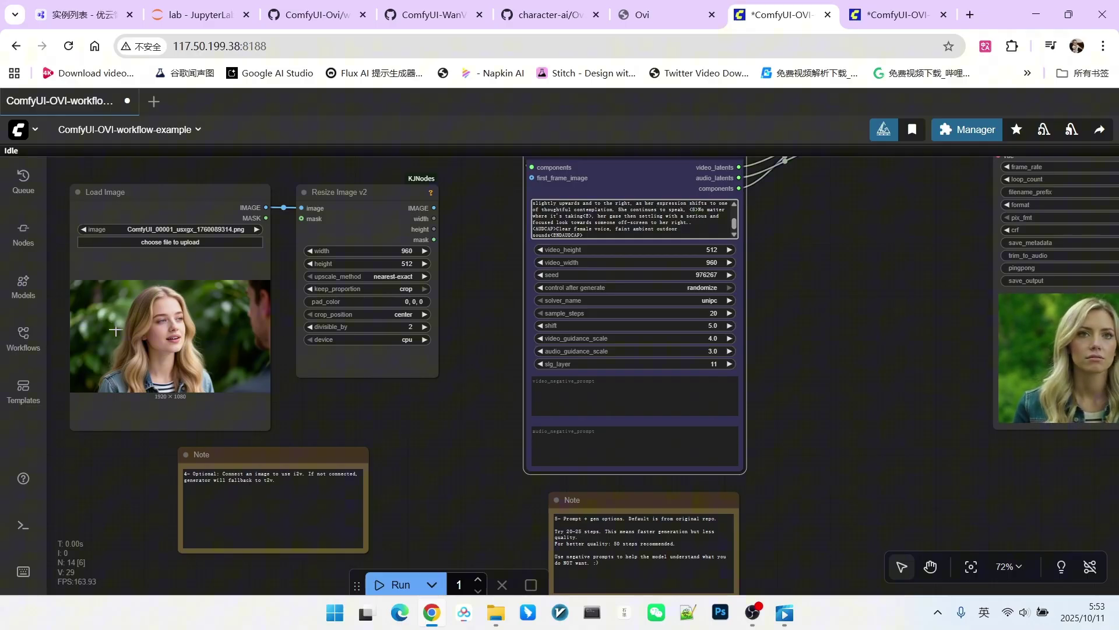
pyautogui.moveTo(473, 226); pyautogui.dragTo(474, 274)
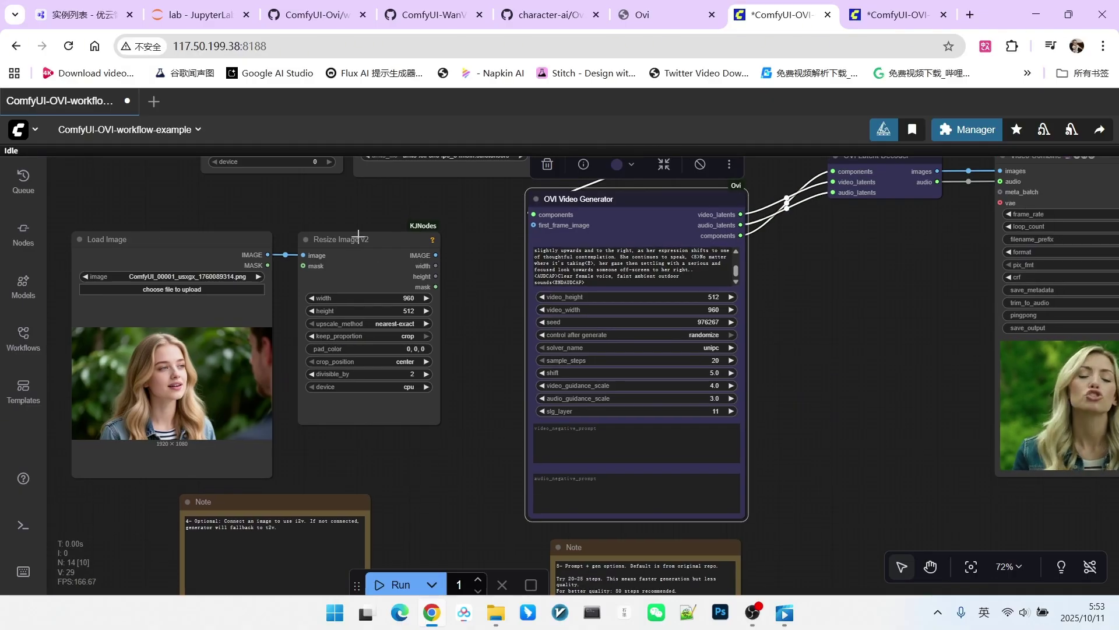
pyautogui.scroll(7, 453, 303)
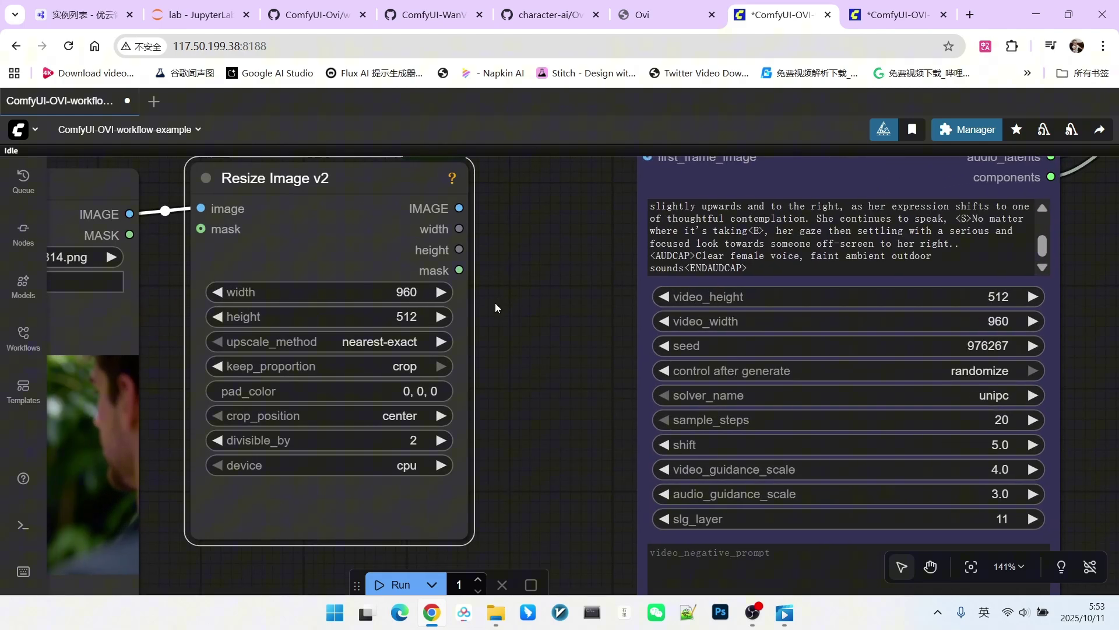
pyautogui.scroll(2, 495, 302)
pyautogui.scroll(-3, 504, 298)
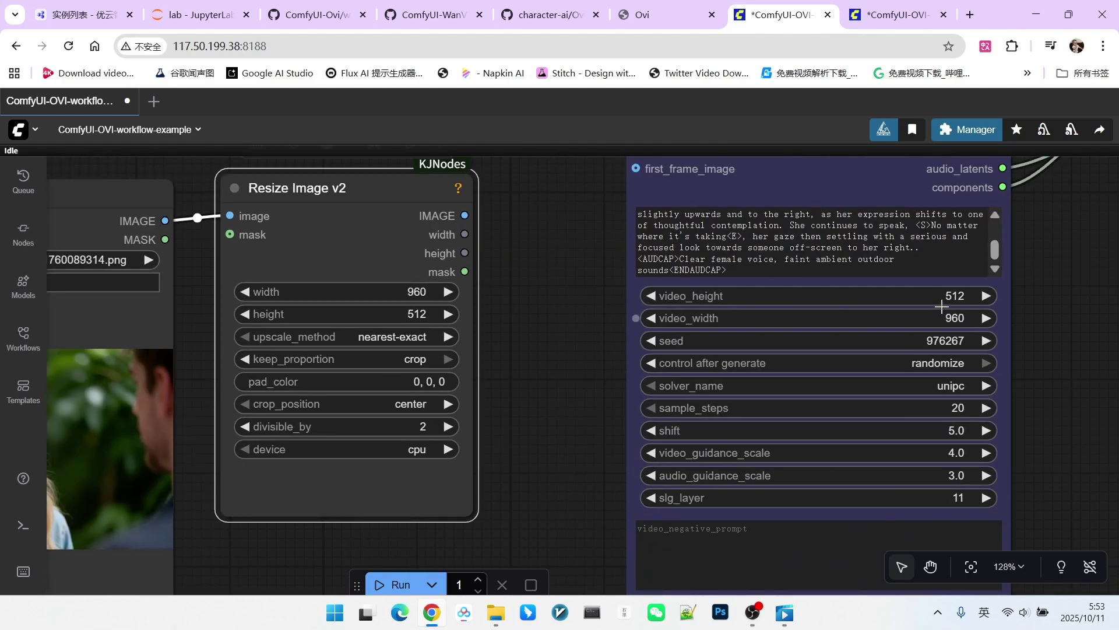
pyautogui.scroll(4, 313, 307)
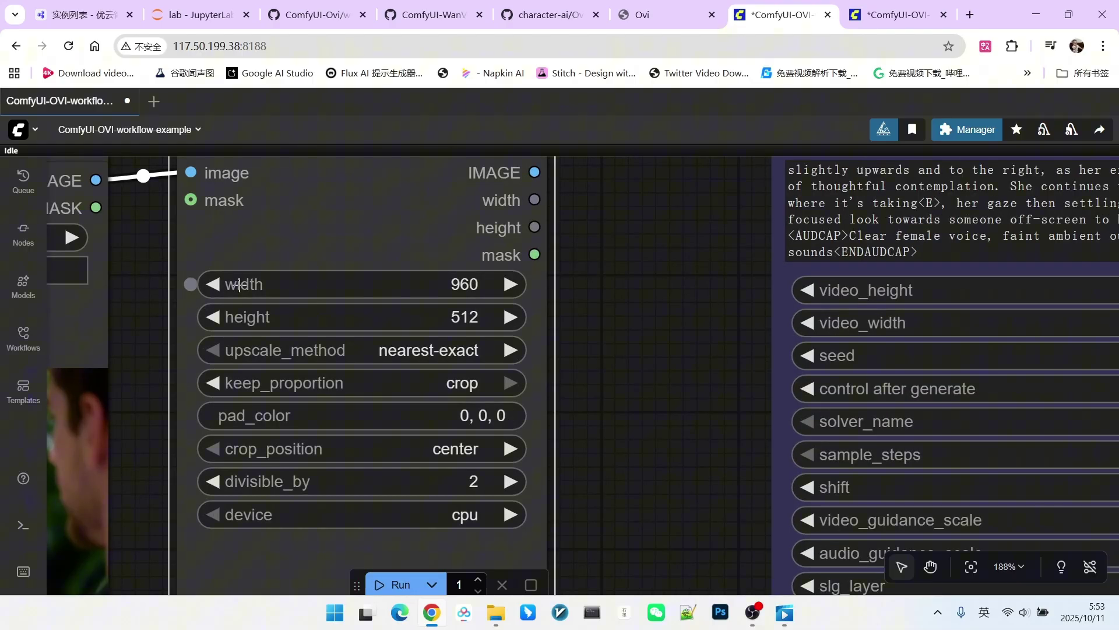
pyautogui.scroll(-6, 483, 313)
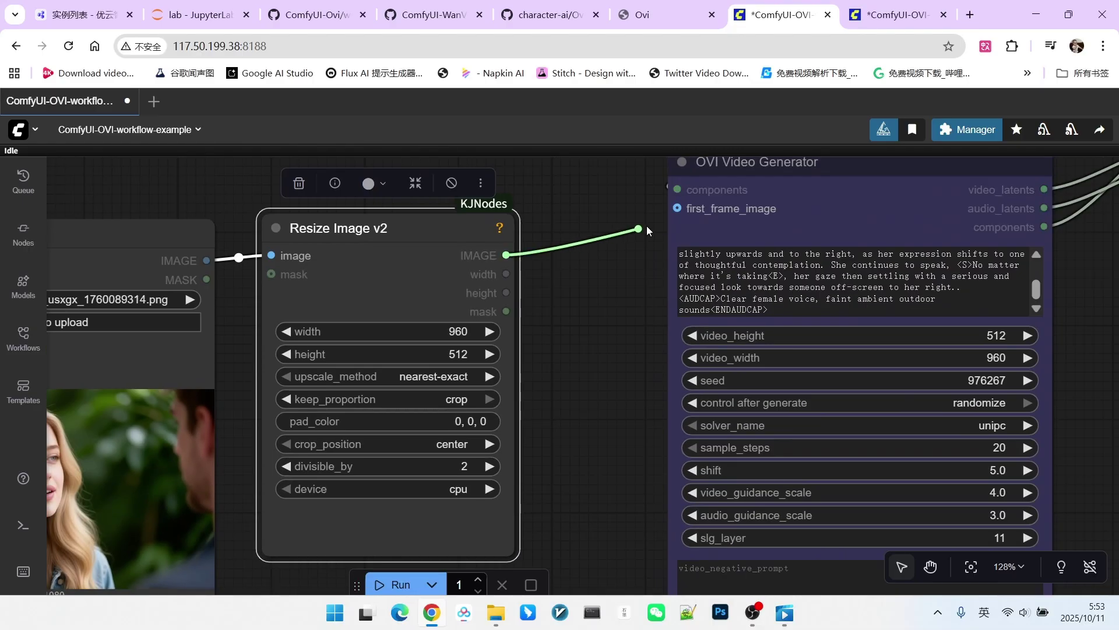
pyautogui.scroll(-3, 613, 292)
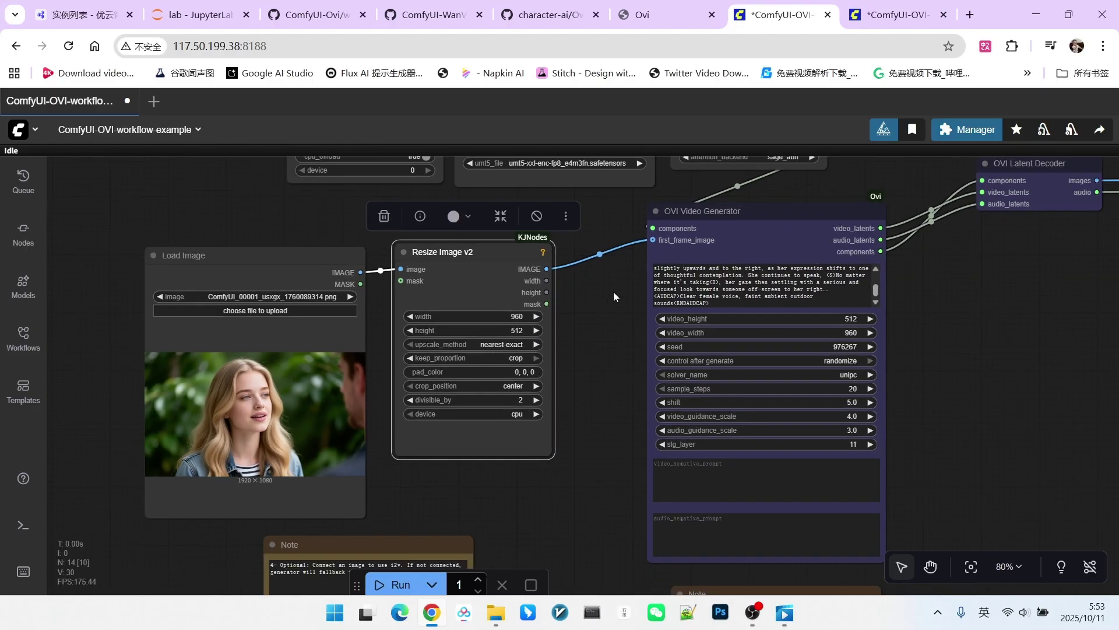
pyautogui.scroll(-4, 611, 293)
pyautogui.moveTo(611, 293); pyautogui.dragTo(494, 298)
# Queue the image-to-video run and follow the logs, noting the Pure T2V mode line
pyautogui.hotkey('ctrl', 'Return')
pyautogui.click(23, 525)
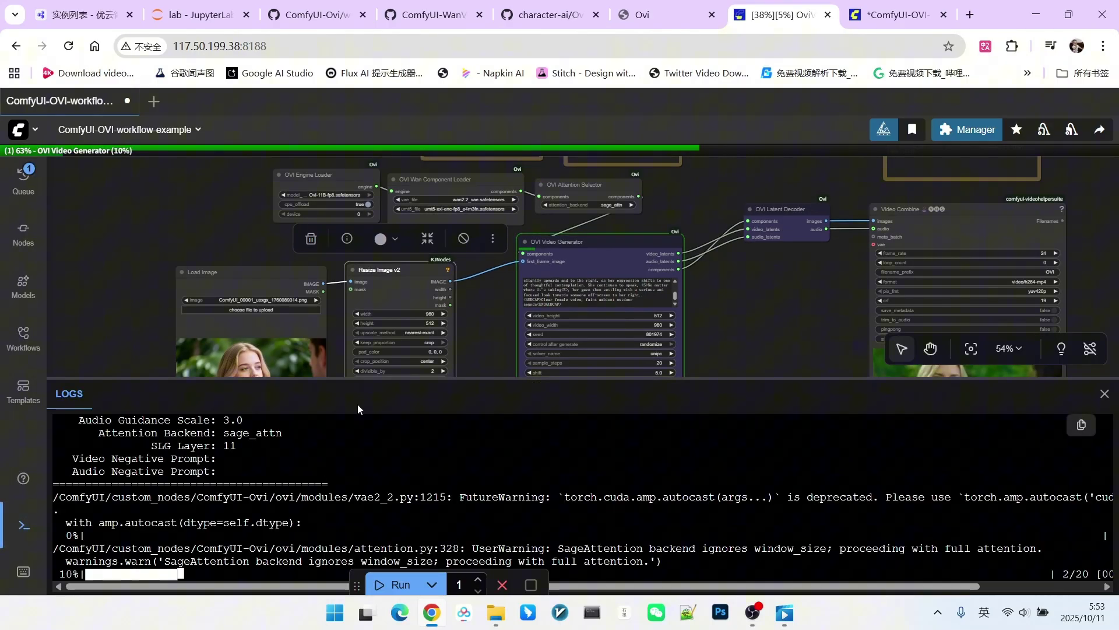
pyautogui.scroll(3, 361, 414)
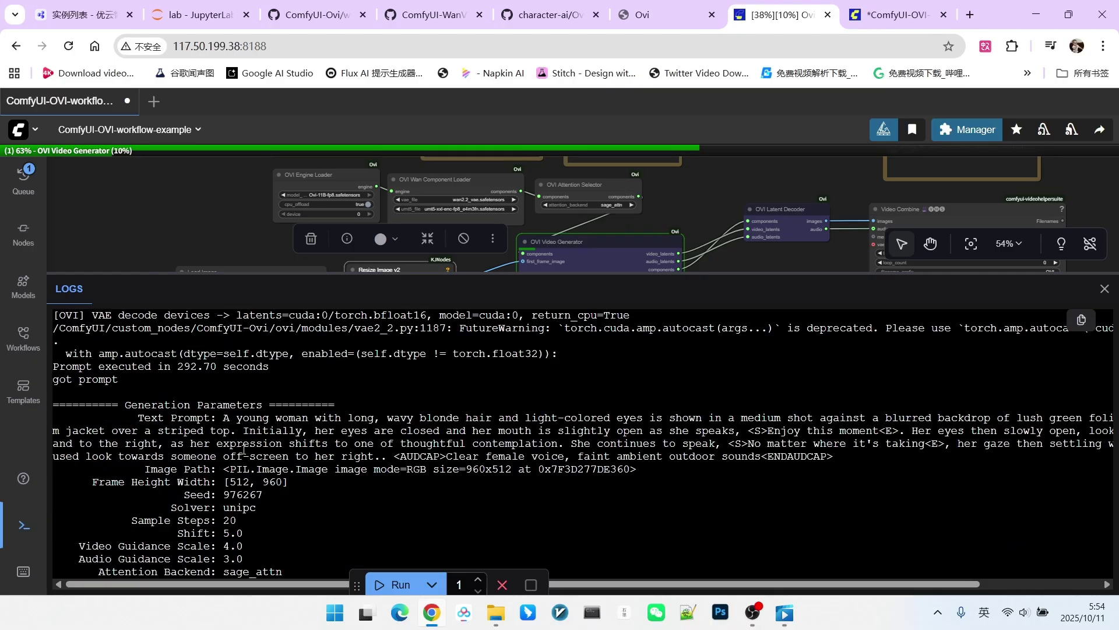
pyautogui.moveTo(153, 423); pyautogui.dragTo(350, 449)
pyautogui.scroll(5, 174, 354)
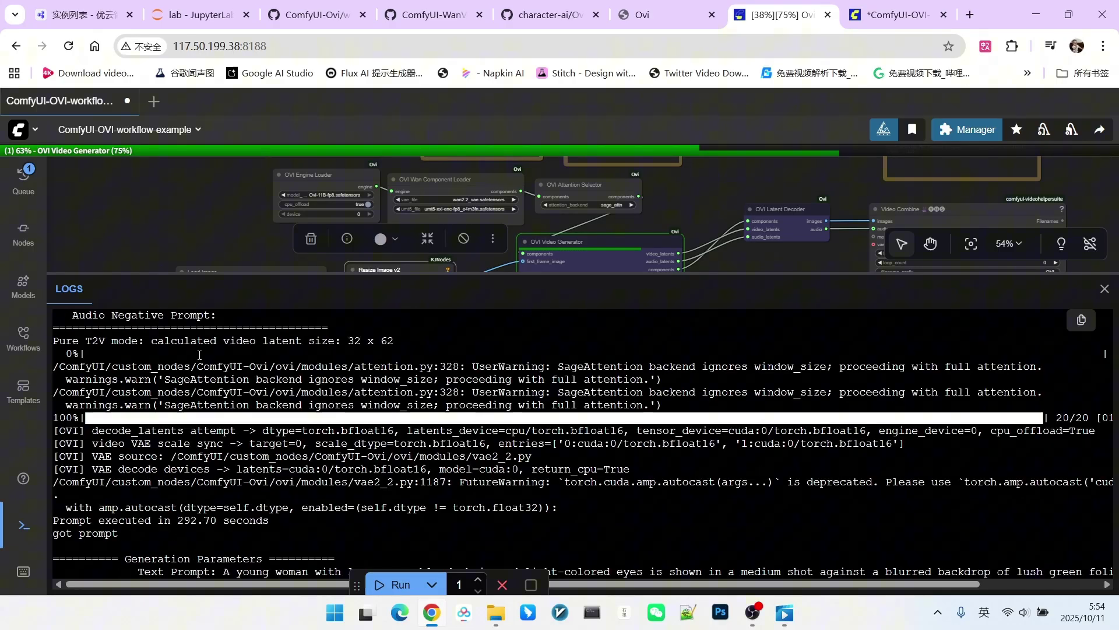
pyautogui.moveTo(54, 404); pyautogui.dragTo(144, 403)
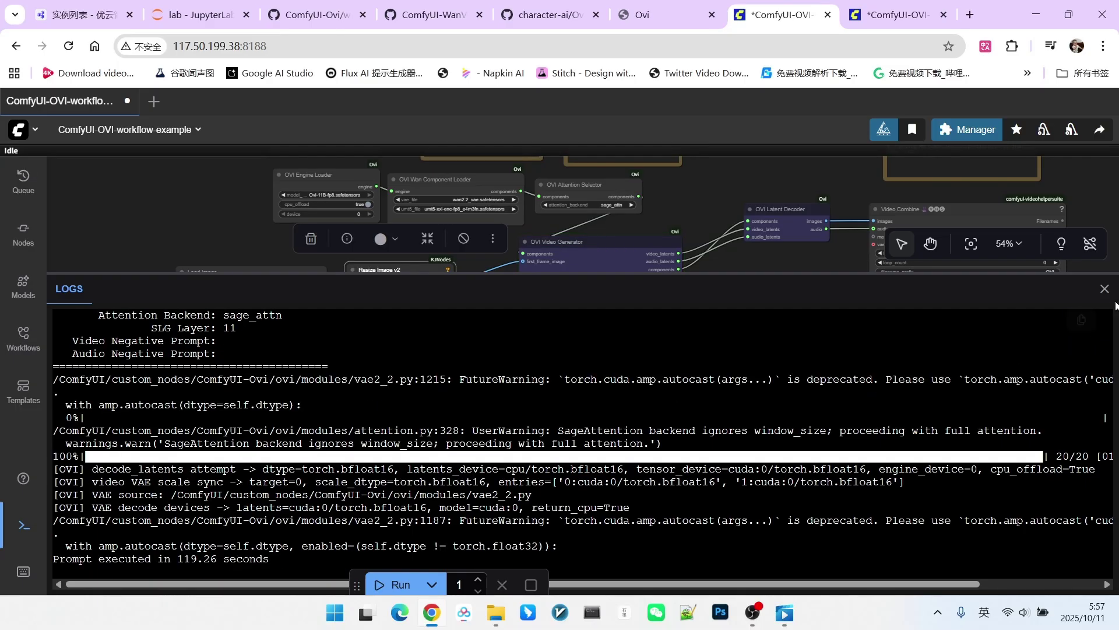
# Close the logs and zoom into Video Combine to play the blonde woman talking-head video
pyautogui.click(1104, 289)
pyautogui.scroll(-1, 803, 397)
pyautogui.moveTo(803, 397); pyautogui.dragTo(672, 392)
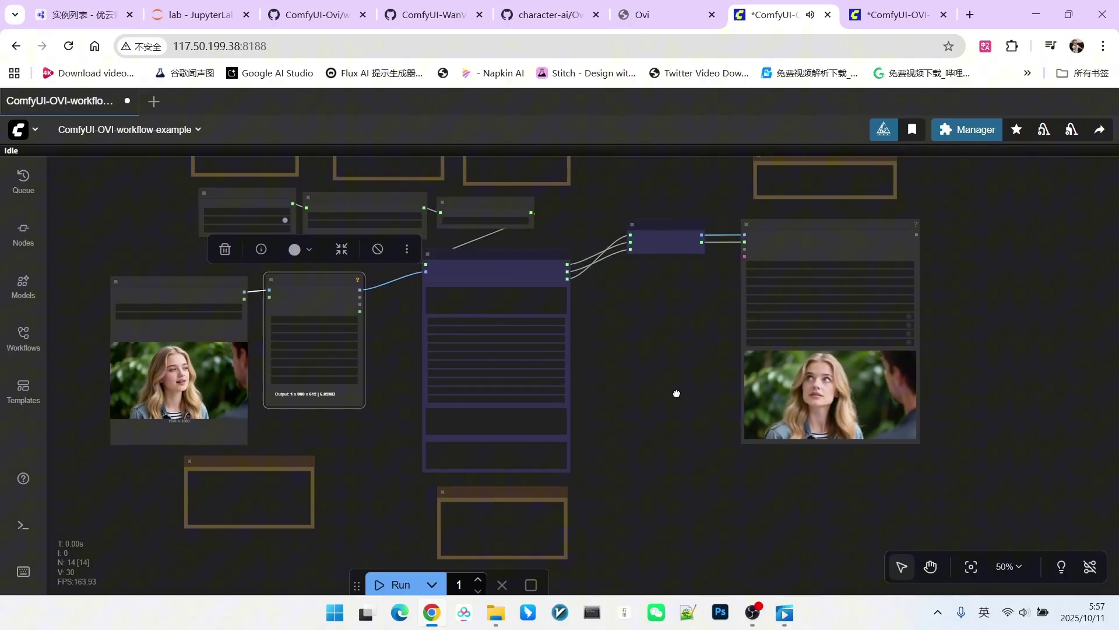
pyautogui.scroll(3, 877, 467)
pyautogui.scroll(8, 966, 447)
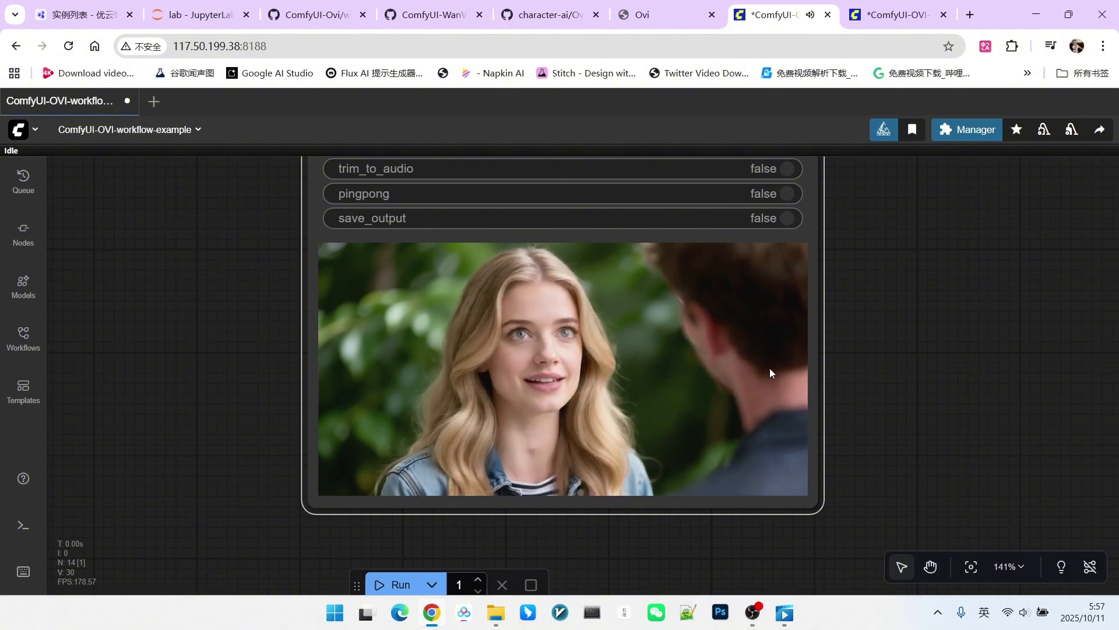
pyautogui.click(953, 358)
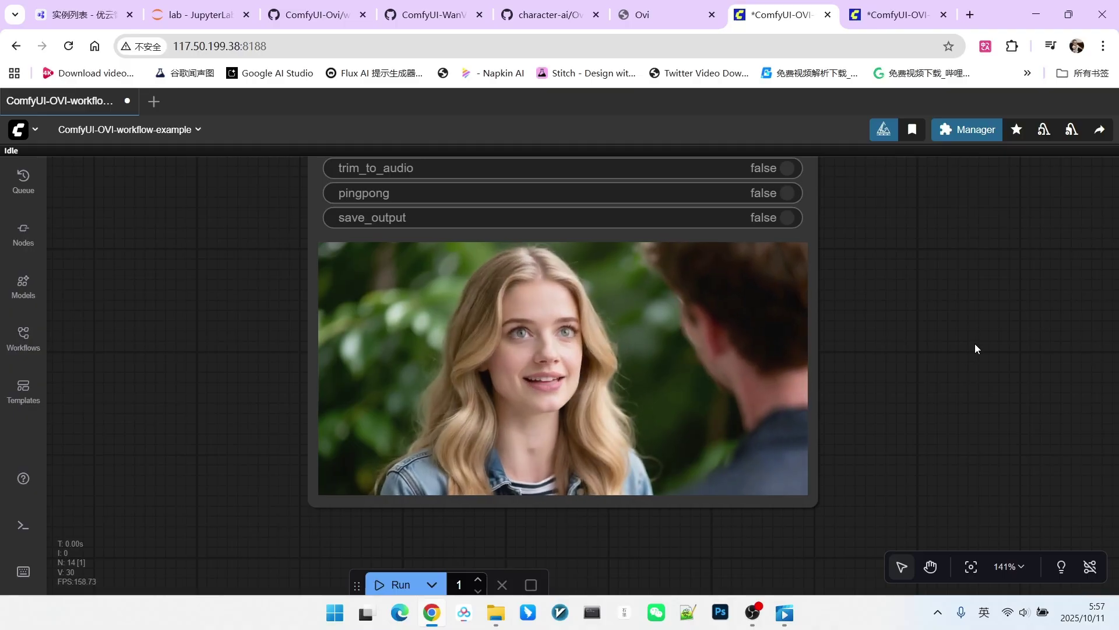
pyautogui.scroll(-1, 970, 325)
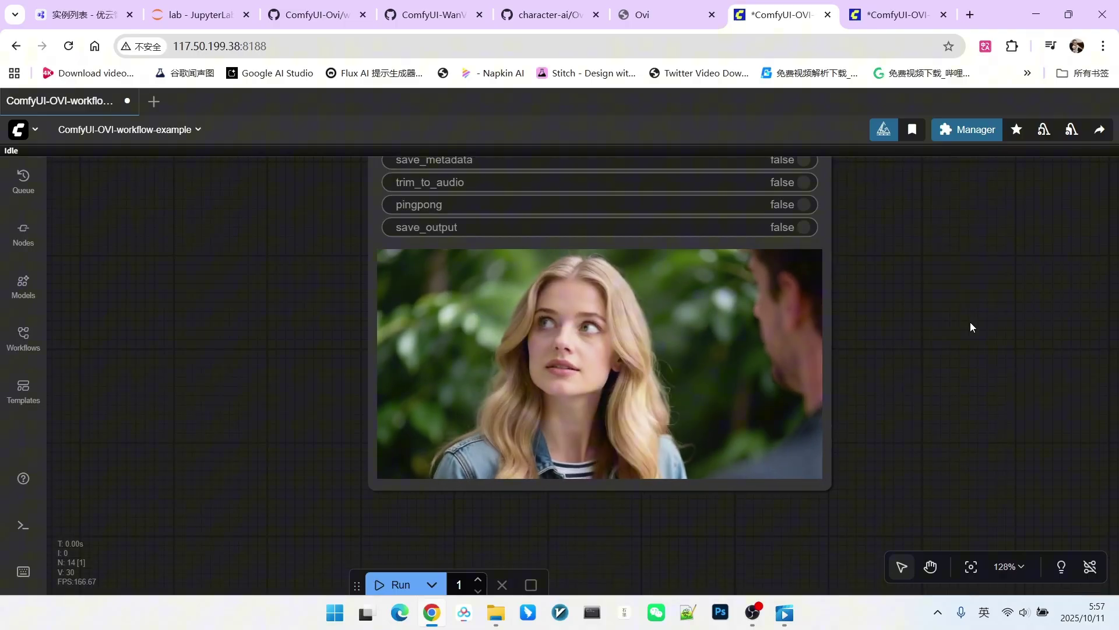
# Delete the image link into the OVI generator's first_frame_image input
pyautogui.scroll(-1, 970, 322)
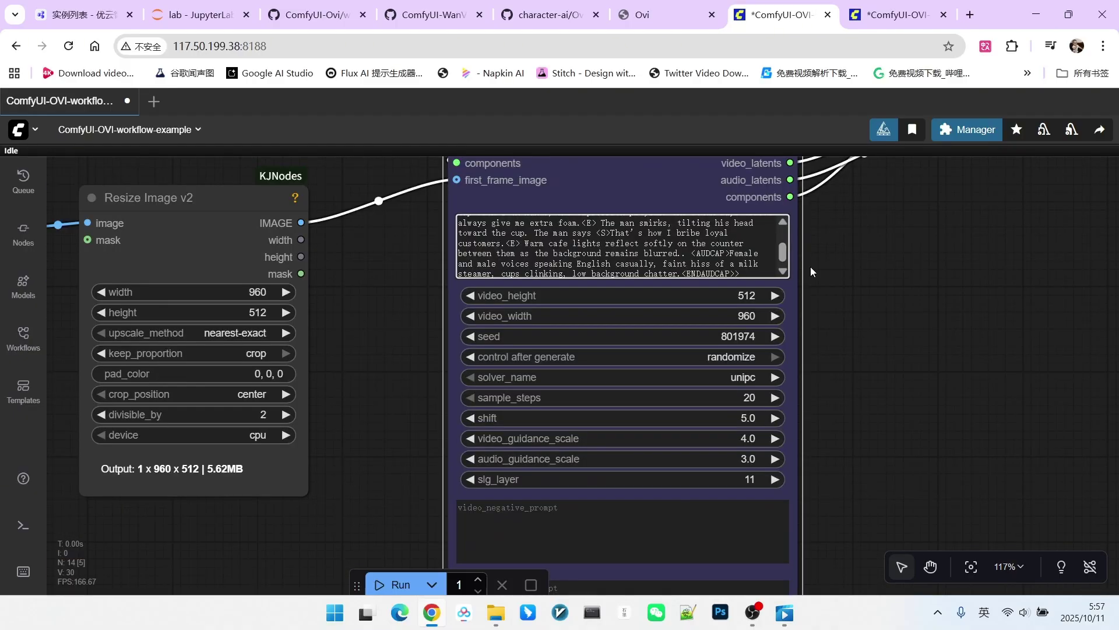
pyautogui.click(379, 201)
pyautogui.click(387, 233)
pyautogui.scroll(-4, 400, 250)
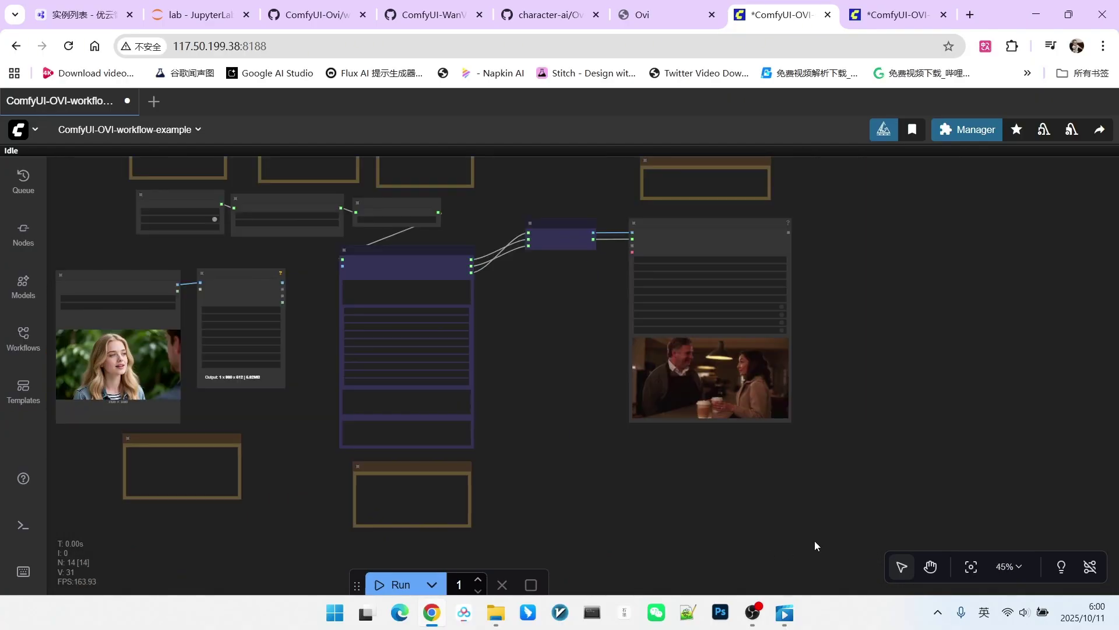
pyautogui.scroll(12, 830, 364)
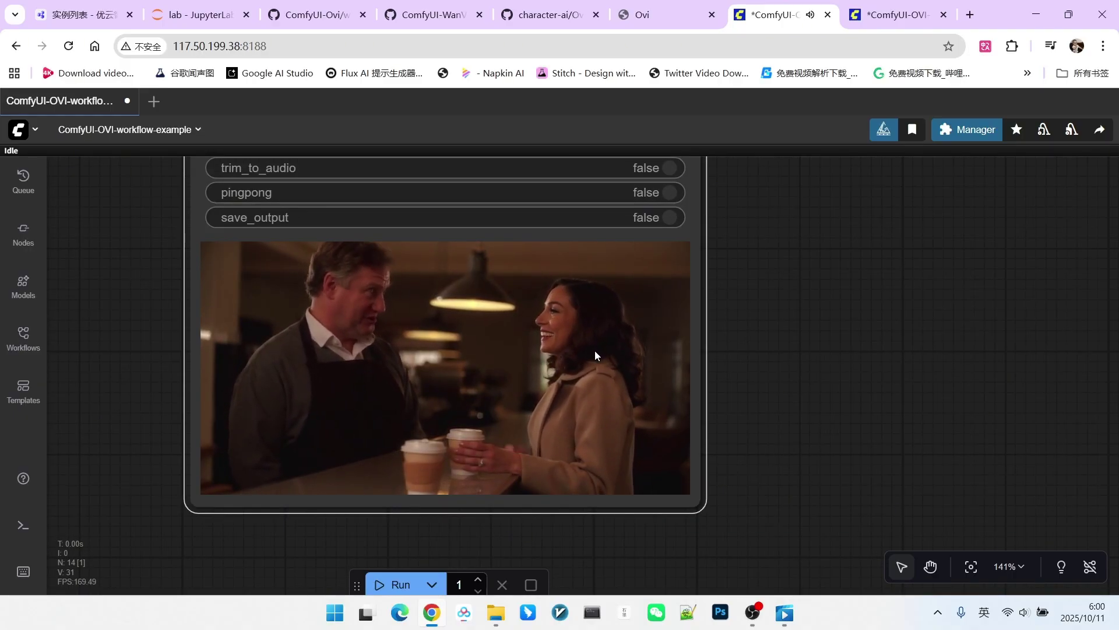
# Edit the prompt to 'the woman is singing <S>hello everyone<E>', correcting the misspelled hello
pyautogui.scroll(-10, 692, 353)
pyautogui.moveTo(675, 333); pyautogui.dragTo(720, 337)
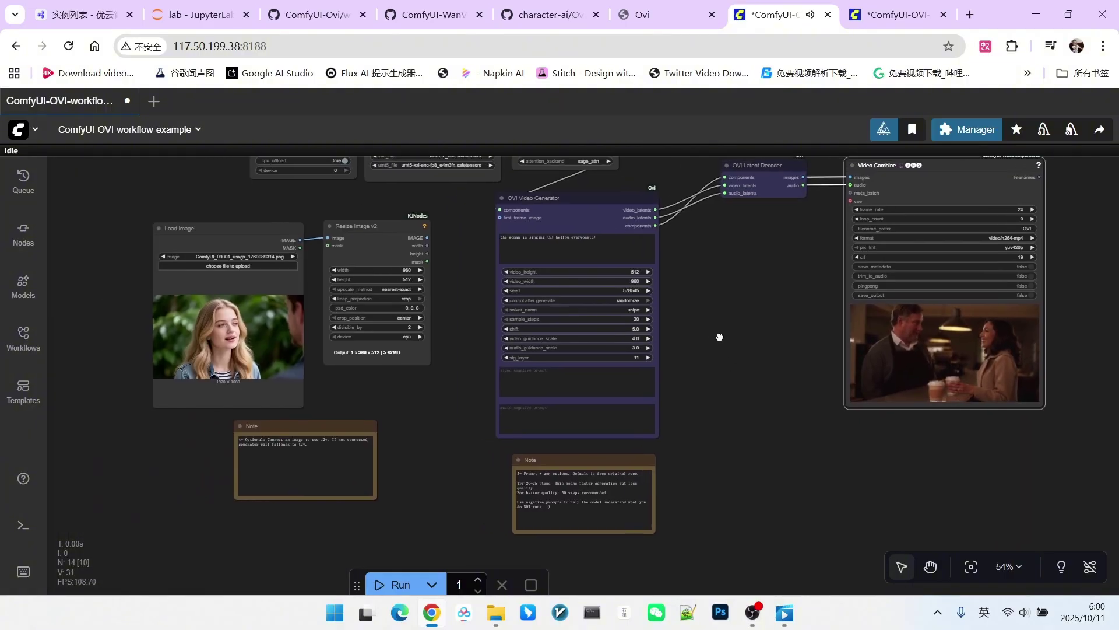
pyautogui.scroll(6, 133, 309)
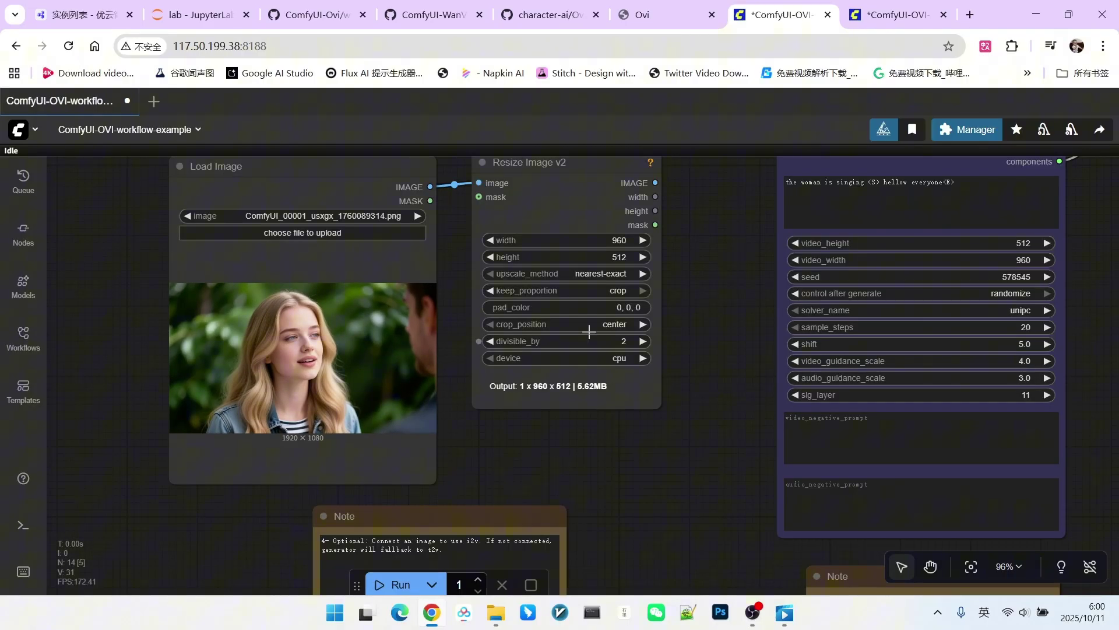
pyautogui.scroll(7, 945, 195)
pyautogui.click(945, 196)
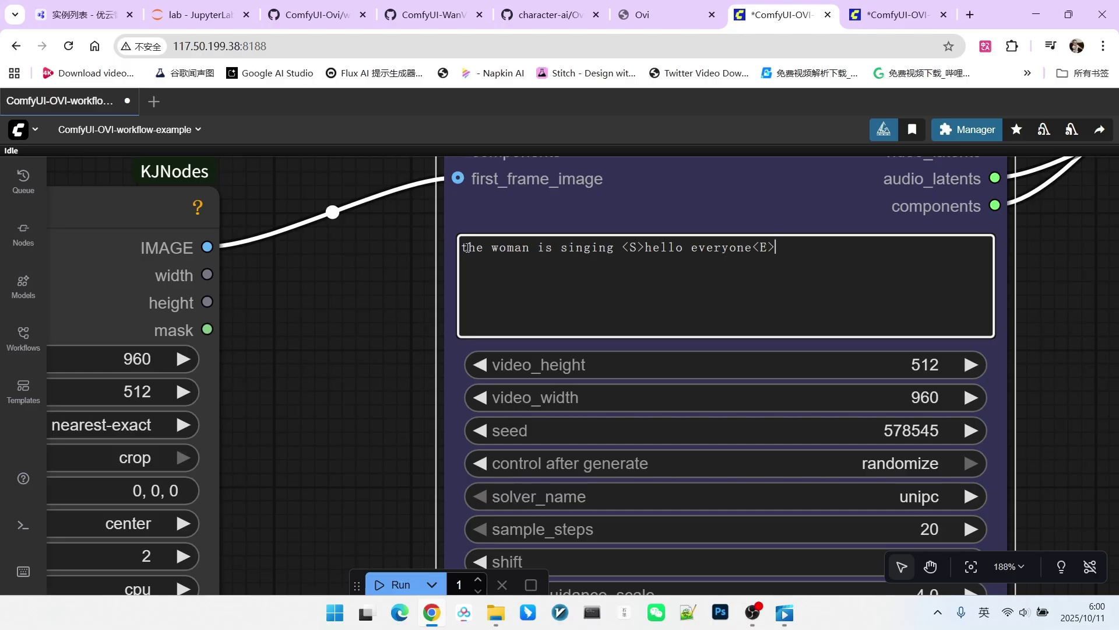
pyautogui.moveTo(467, 247); pyautogui.dragTo(583, 248)
pyautogui.click(661, 250)
pyautogui.moveTo(623, 248); pyautogui.dragTo(635, 244)
pyautogui.moveTo(750, 250); pyautogui.dragTo(779, 248)
pyautogui.click(759, 280)
# Run the singing prompt and preview the blonde woman's new singing clip in Video Combine
pyautogui.scroll(-15, 414, 282)
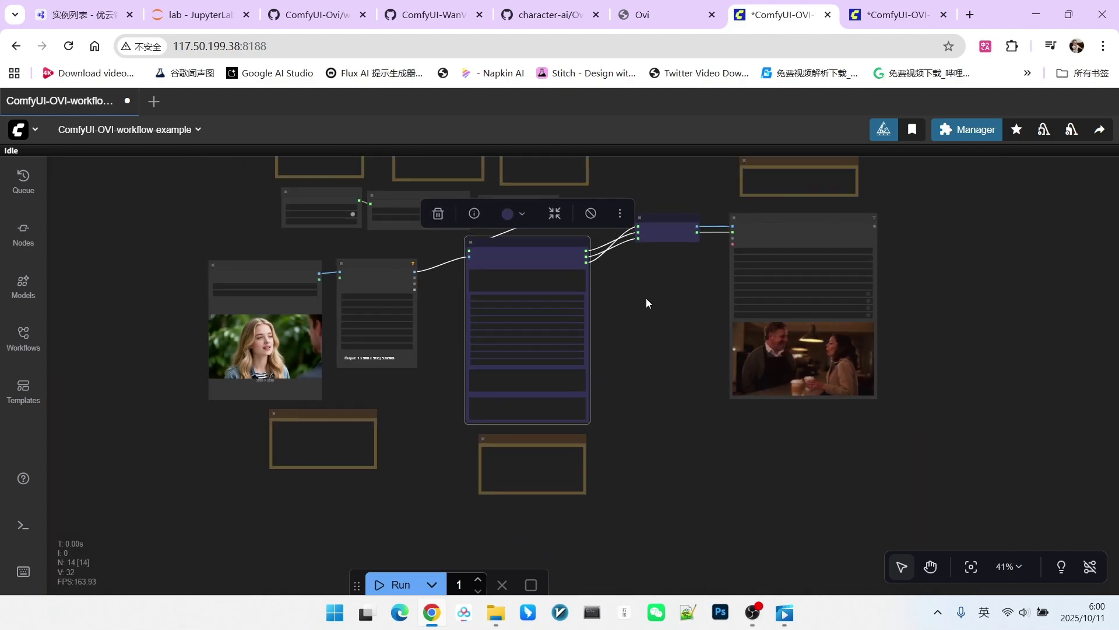
pyautogui.moveTo(646, 298); pyautogui.dragTo(650, 330)
pyautogui.scroll(10, 868, 425)
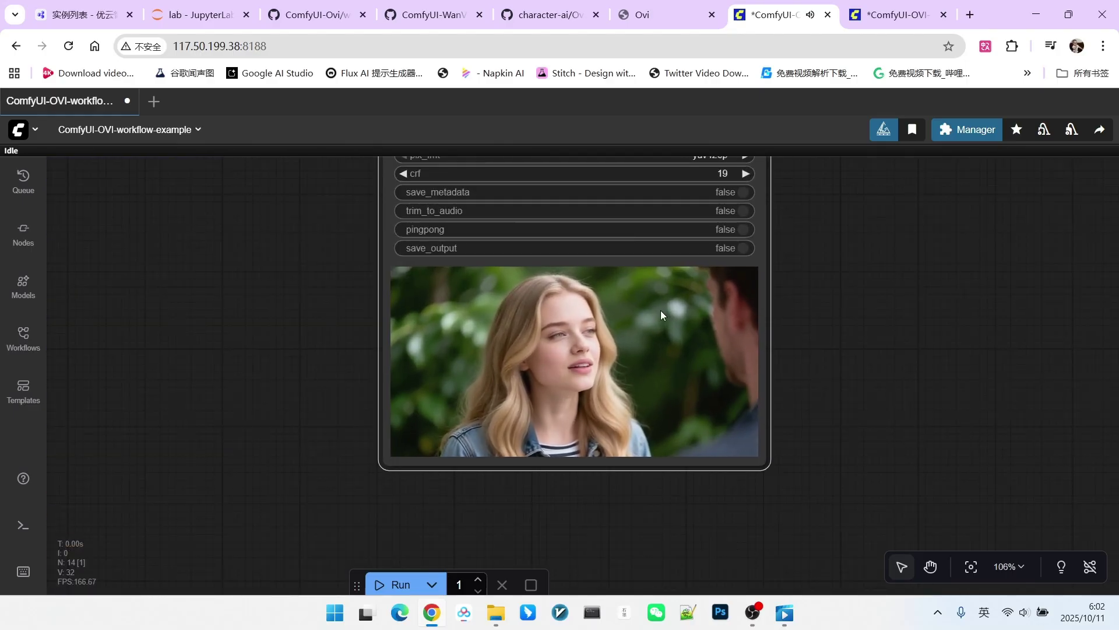
pyautogui.scroll(-8, 857, 338)
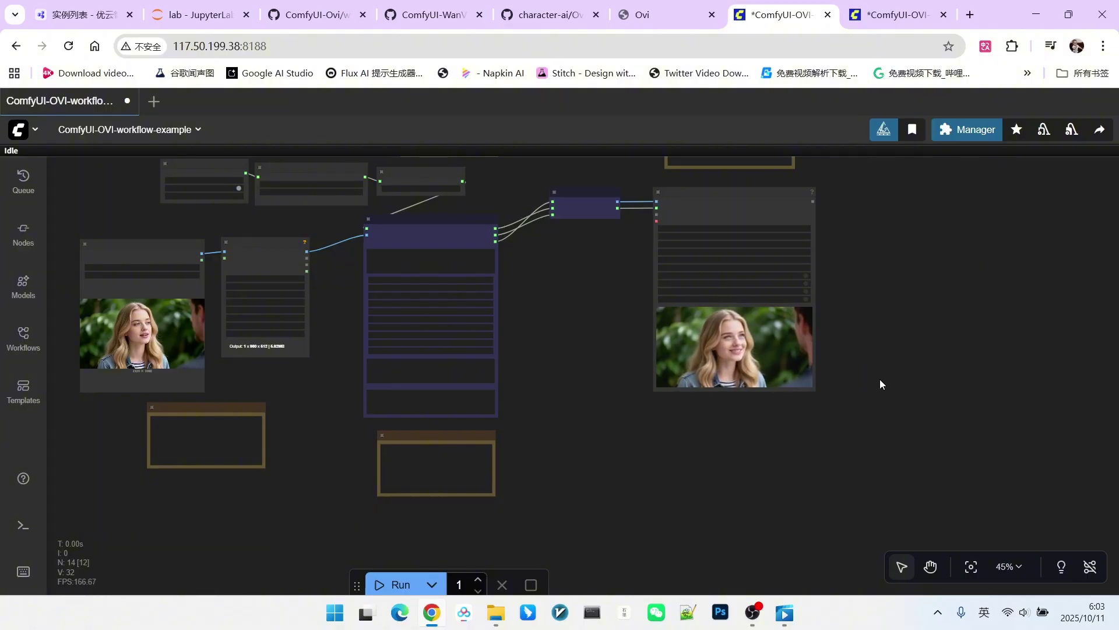
pyautogui.moveTo(881, 353); pyautogui.dragTo(920, 376)
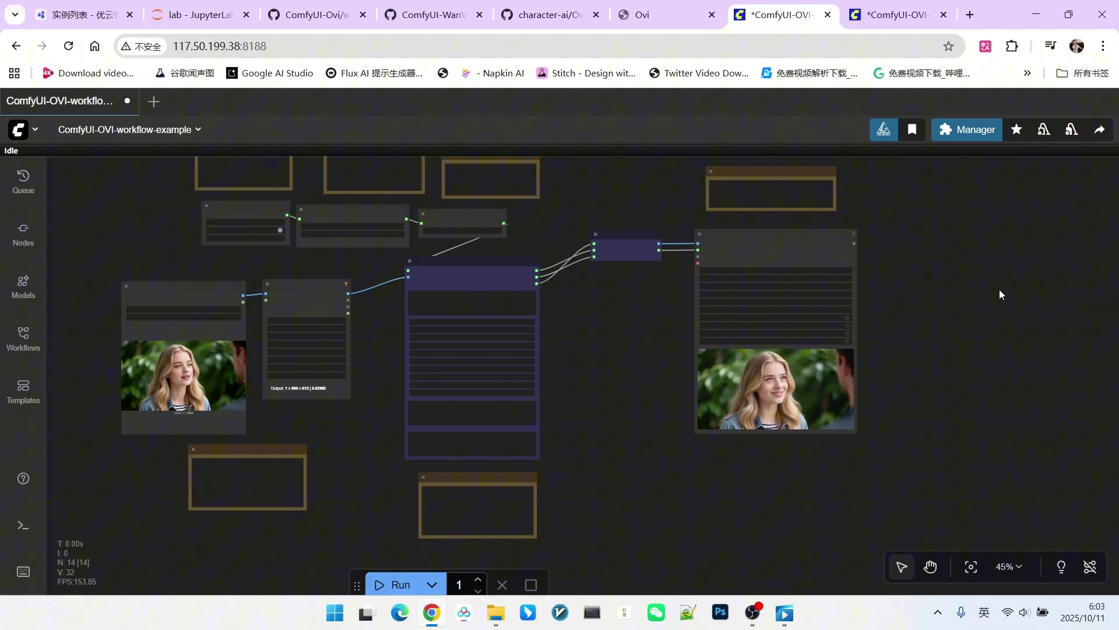
# Switch to the character-ai/Ovi GitHub tab and scroll the README to its example prompts
pyautogui.click(548, 15)
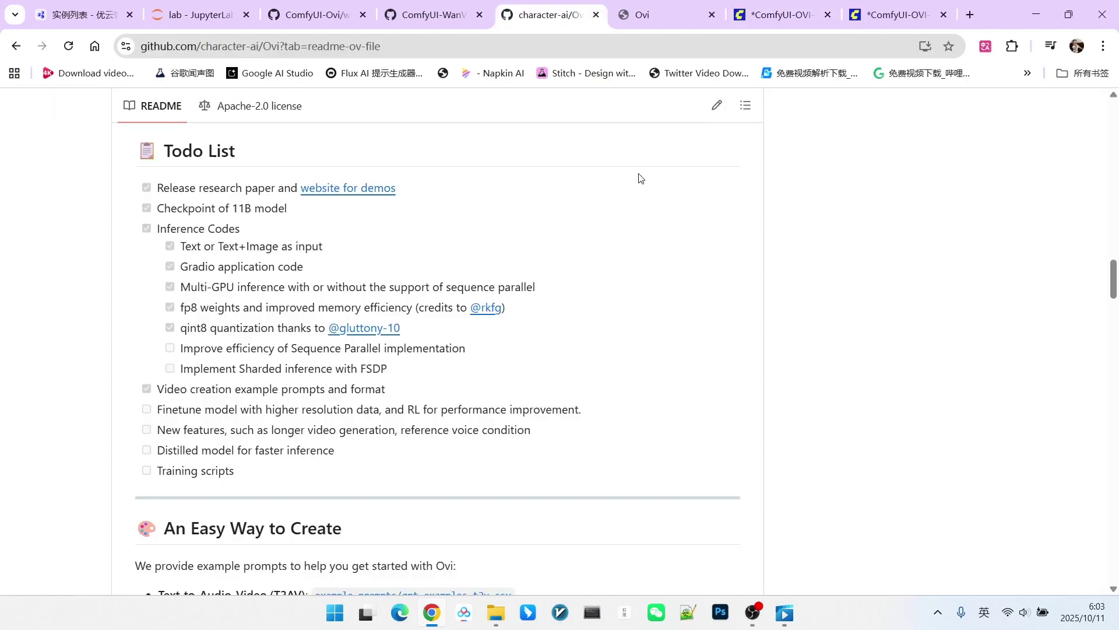
pyautogui.scroll(-1, 640, 178)
pyautogui.scroll(-6, 642, 178)
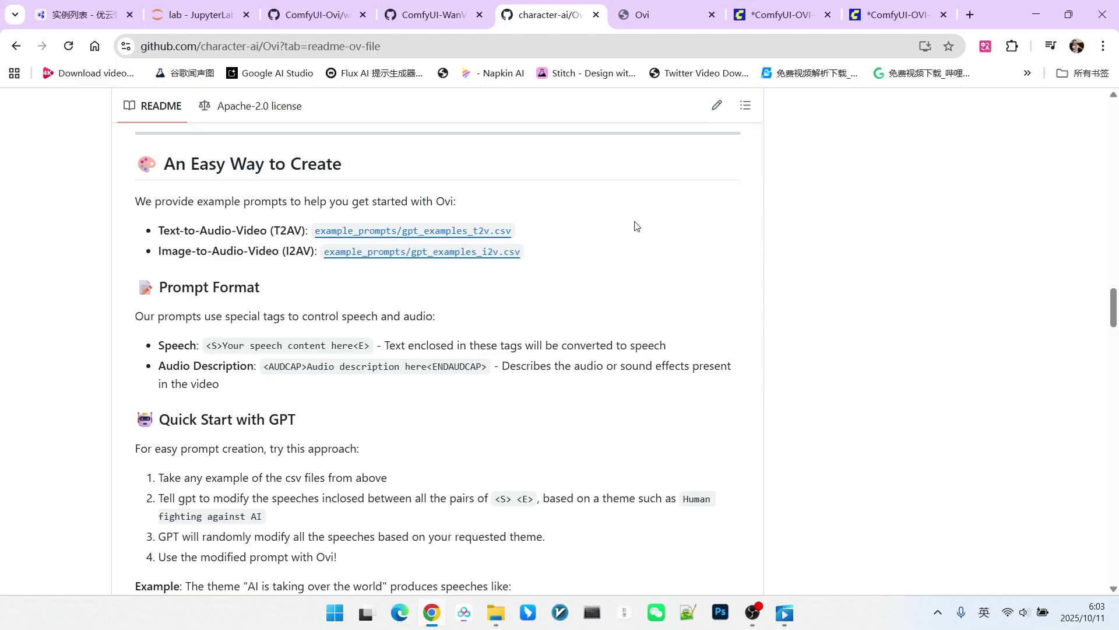
pyautogui.scroll(3, 641, 228)
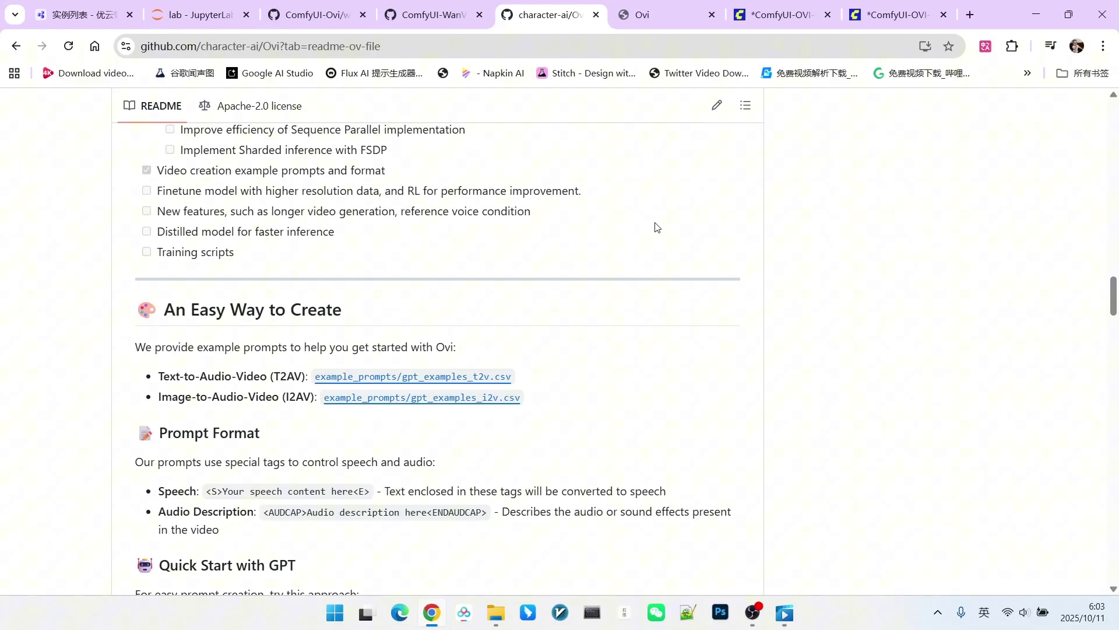